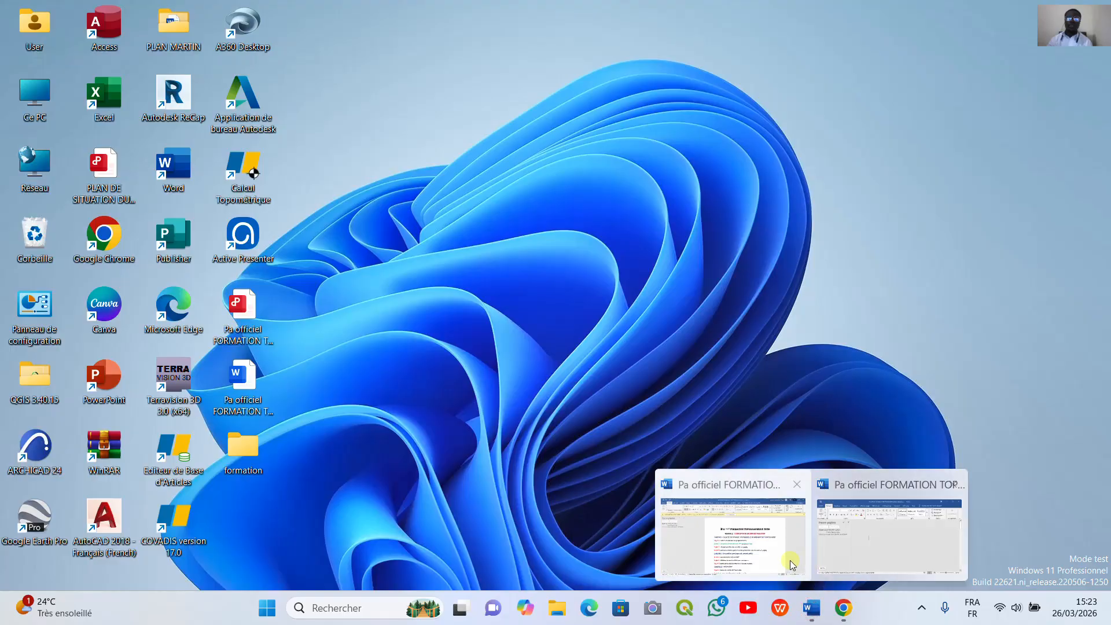
Step: Review the training outline document, then return to the GPS Visualizer page in the browser
{"action": "left_click", "coordinate": [788, 561]}
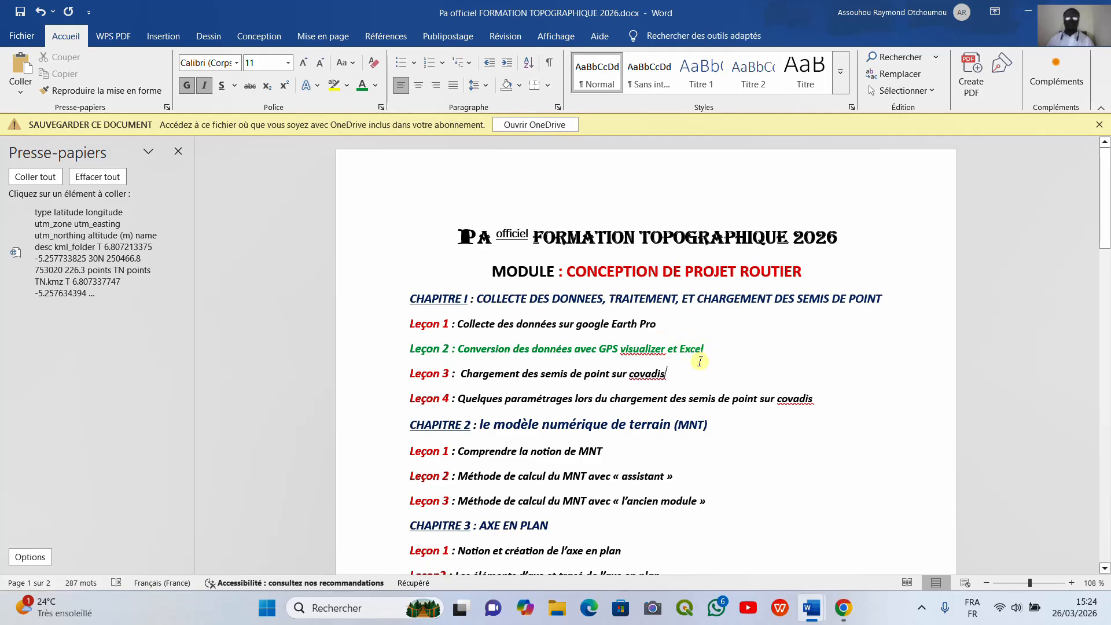
{"action": "left_click", "coordinate": [1028, 13]}
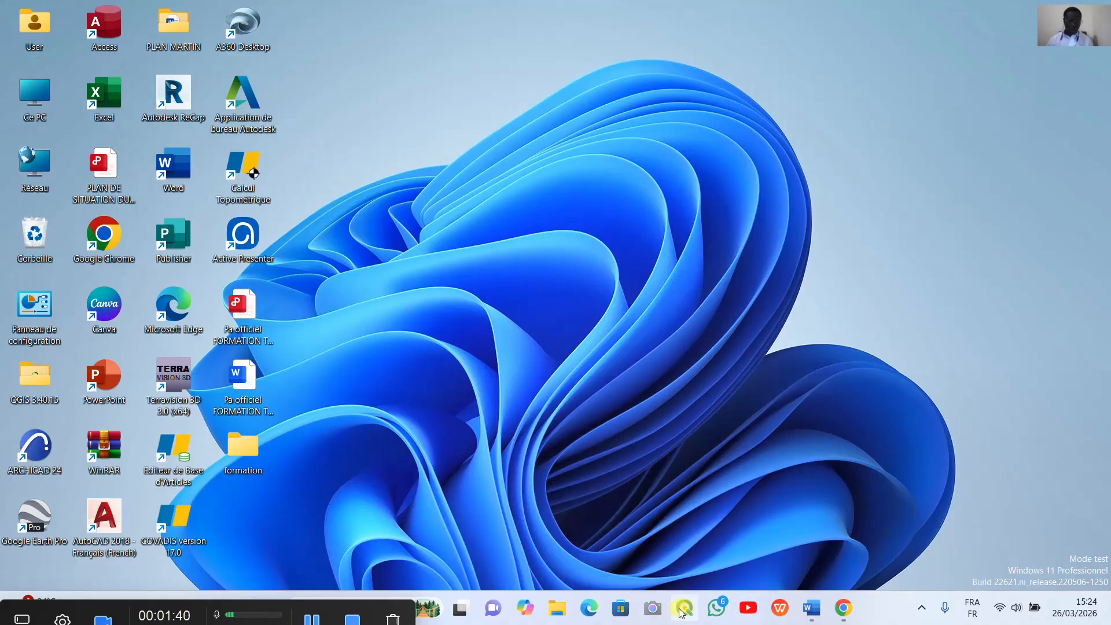
{"action": "left_click", "coordinate": [843, 607]}
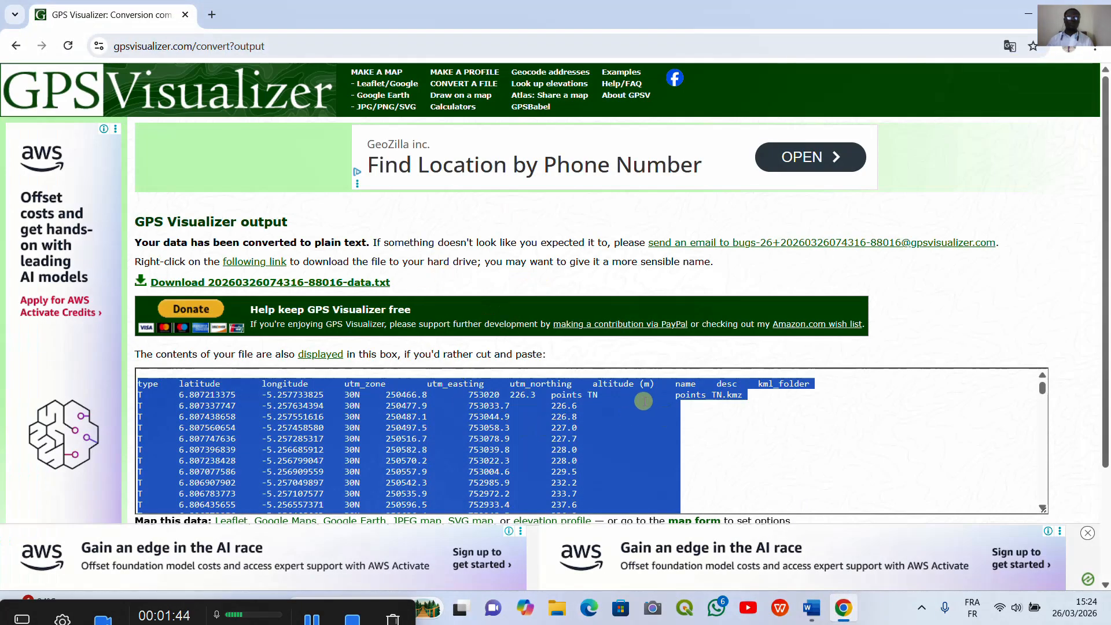
Step: Open the GPS Visualizer file conversion form and upload points TN.kmz as the first file
{"action": "left_click", "coordinate": [464, 83]}
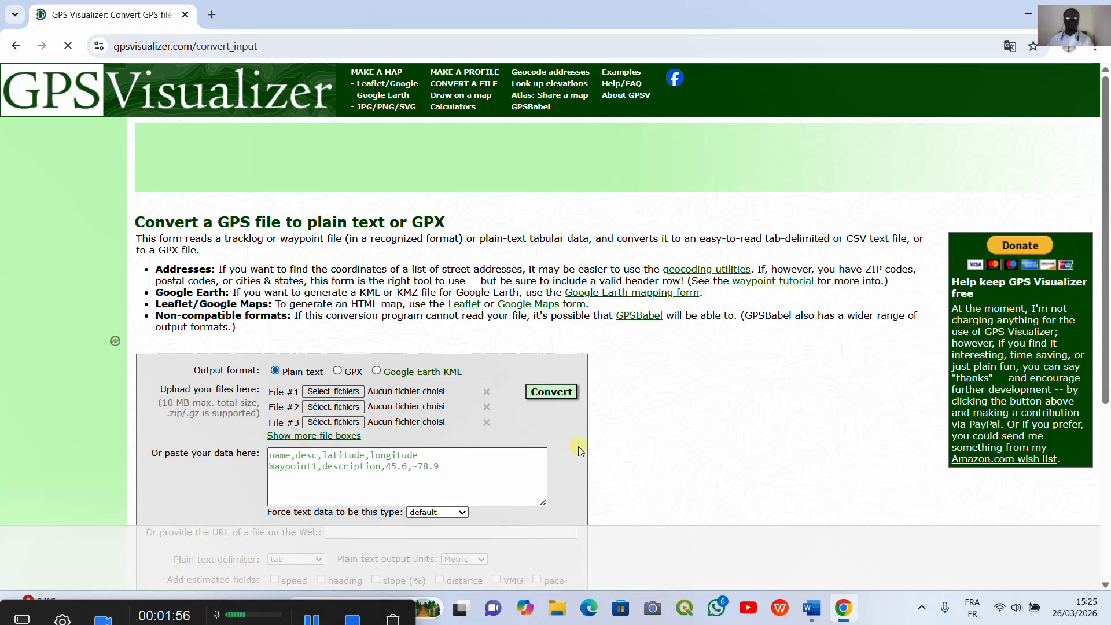
{"action": "left_click", "coordinate": [341, 394]}
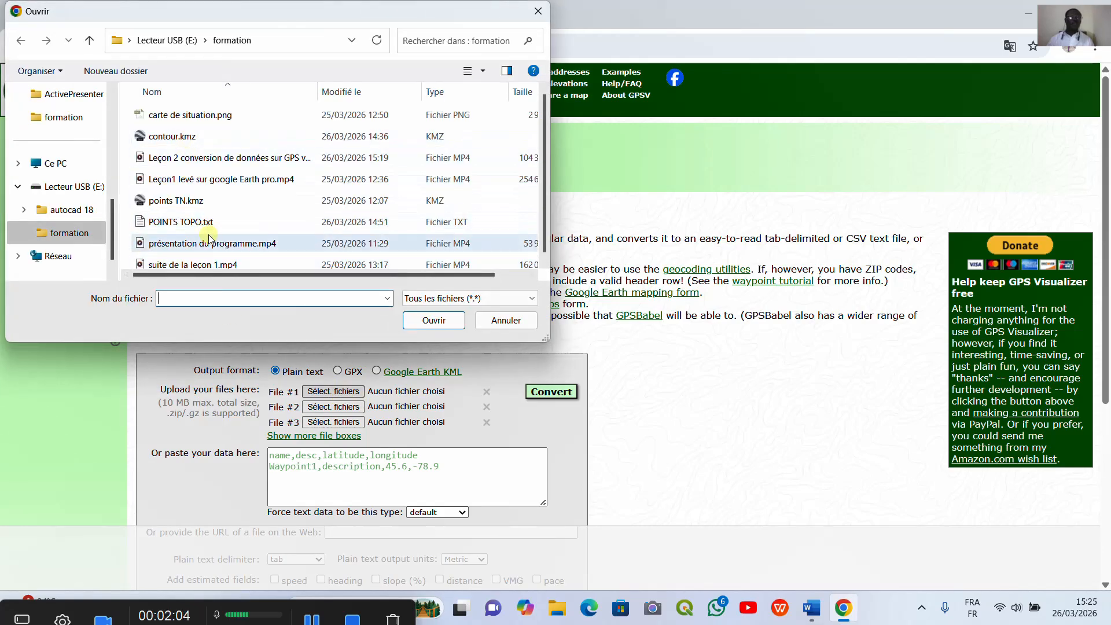
{"action": "left_click", "coordinate": [190, 202]}
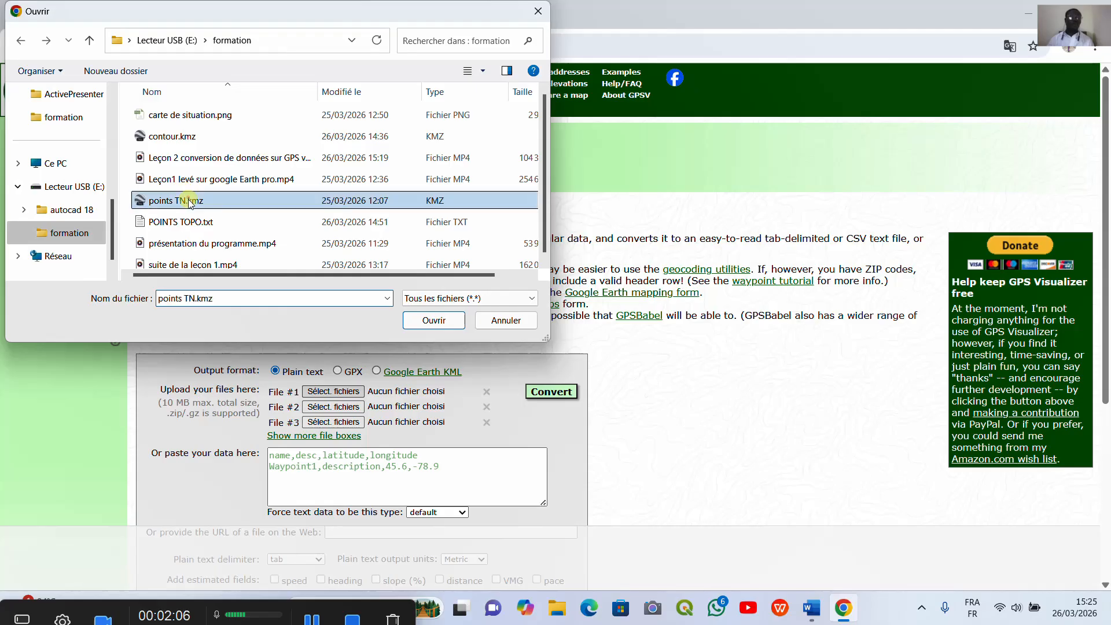
{"action": "left_click", "coordinate": [434, 321]}
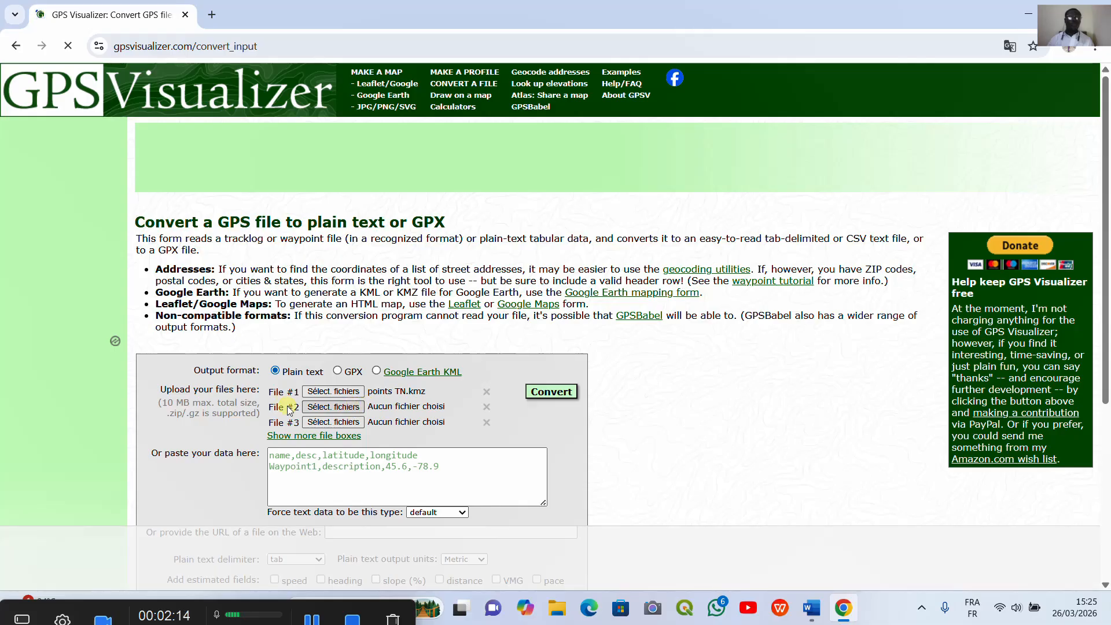
Step: Add contour.kmz from the formation folder as the second file to convert
{"action": "left_click", "coordinate": [334, 407]}
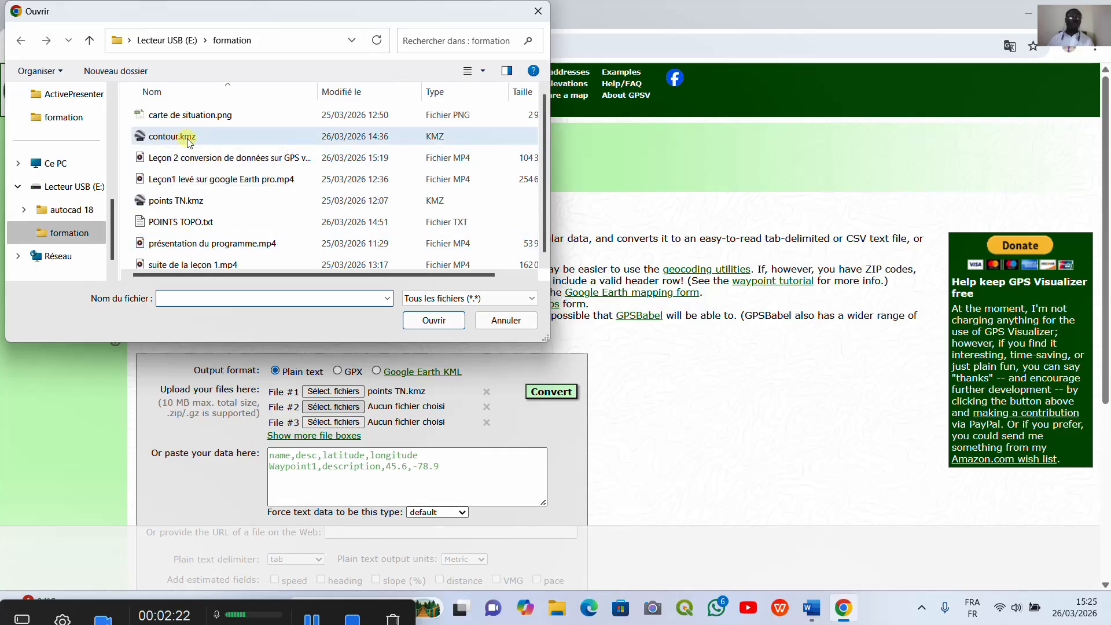
{"action": "left_click", "coordinate": [189, 137]}
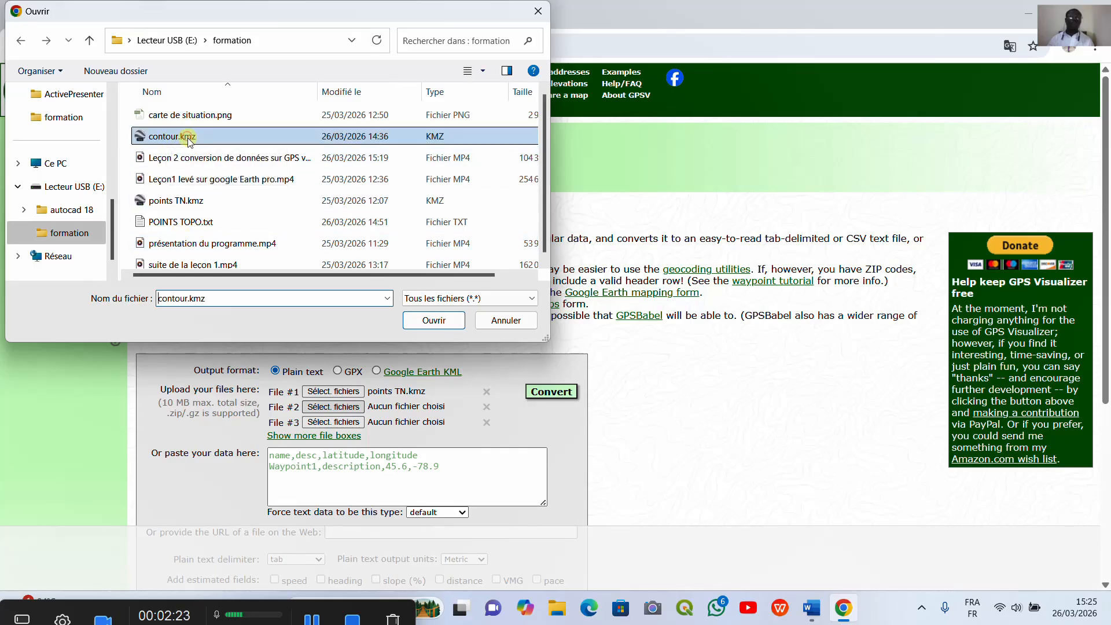
{"action": "left_click", "coordinate": [435, 320]}
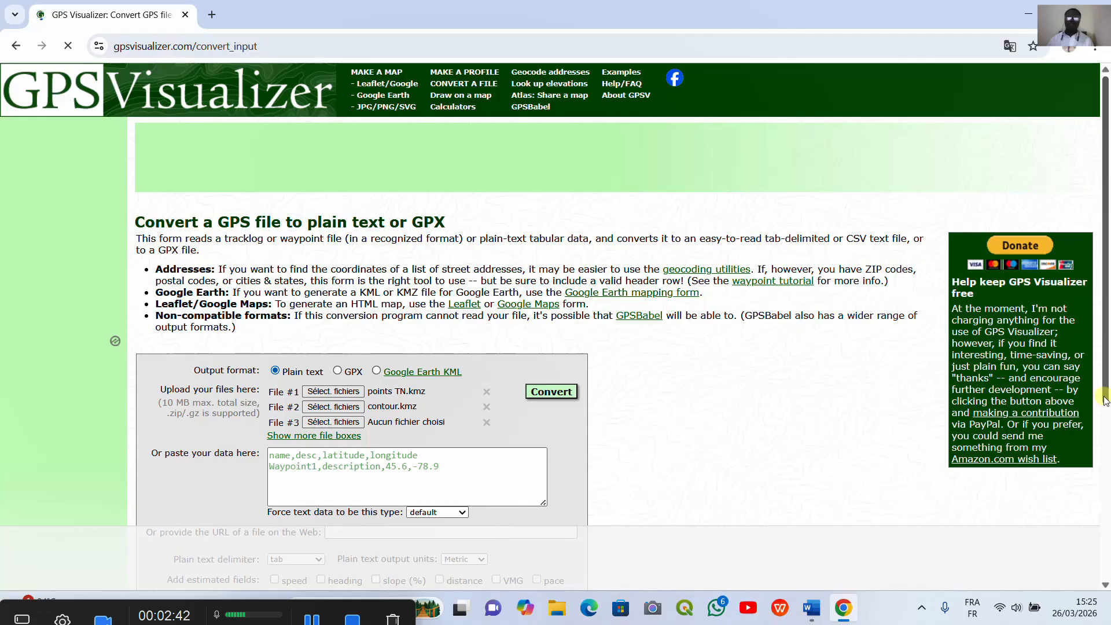
Step: Set Add DEM elevation data to best available source
{"action": "left_click_drag", "start_coordinate": [1105, 399], "coordinate": [1104, 507]}
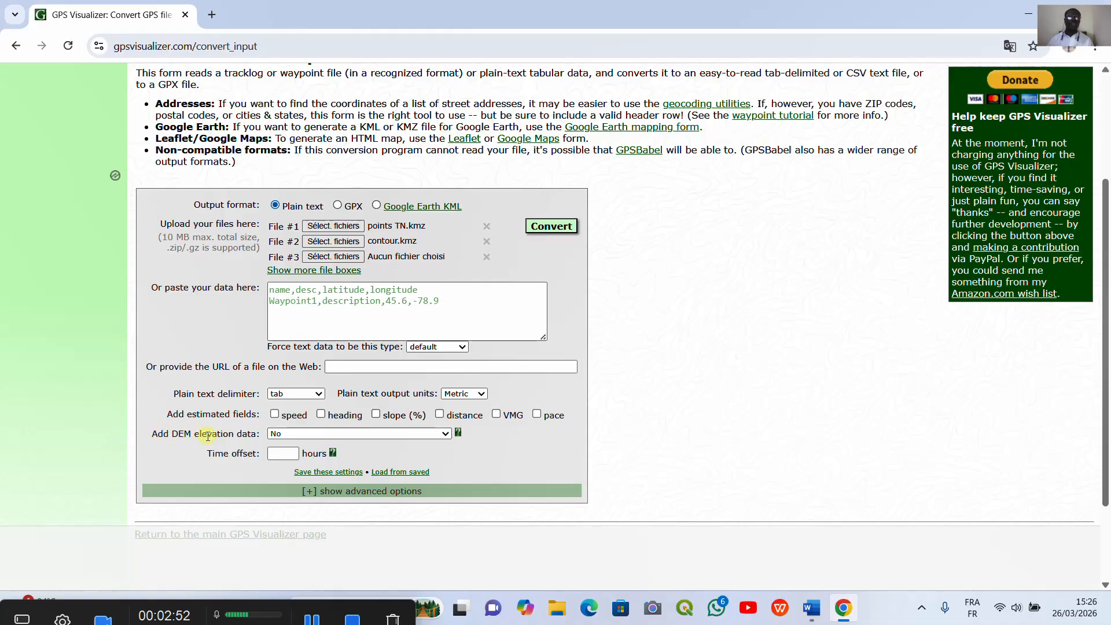
{"action": "left_click", "coordinate": [445, 433]}
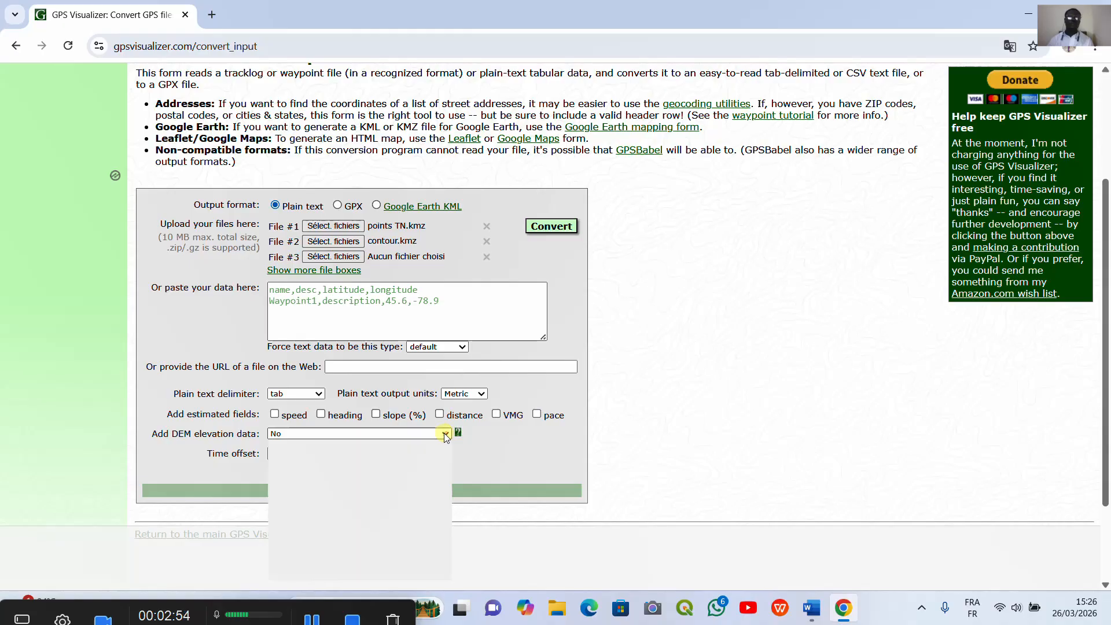
{"action": "left_click", "coordinate": [347, 466]}
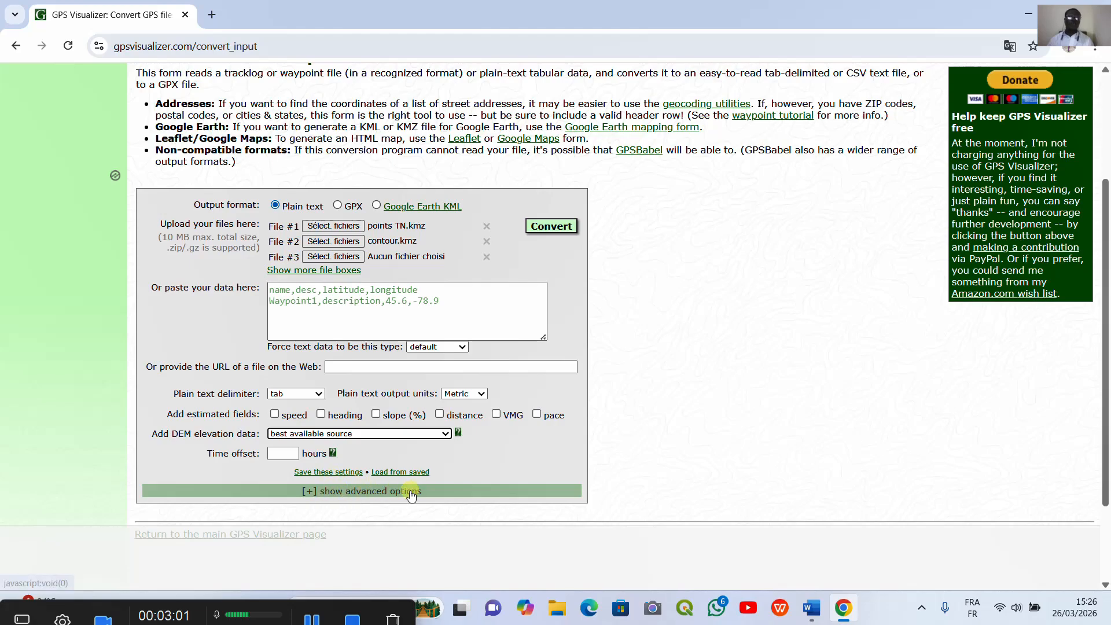
Step: Show the advanced options and enable Sort output by distance from ref. point
{"action": "left_click", "coordinate": [350, 489]}
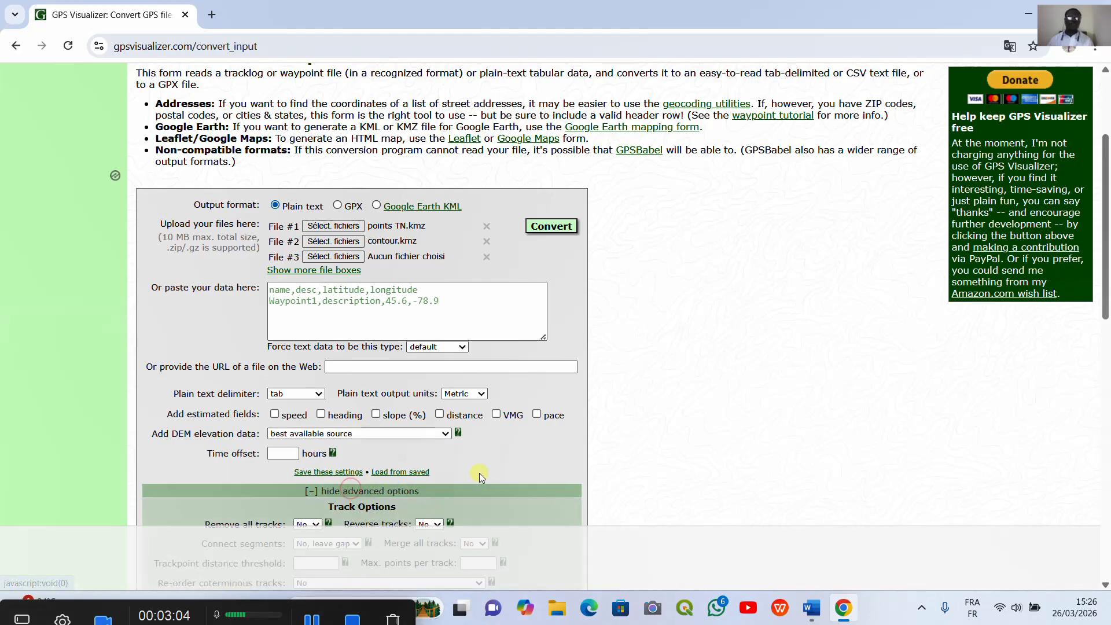
{"action": "left_click_drag", "start_coordinate": [1105, 309], "coordinate": [1105, 505]}
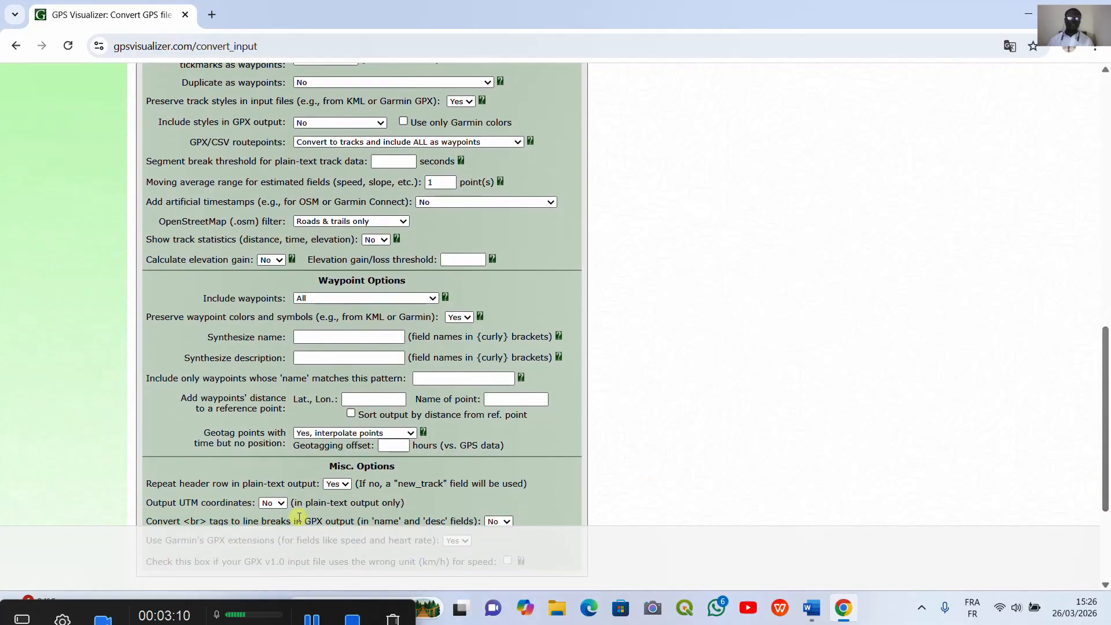
{"action": "left_click", "coordinate": [351, 414]}
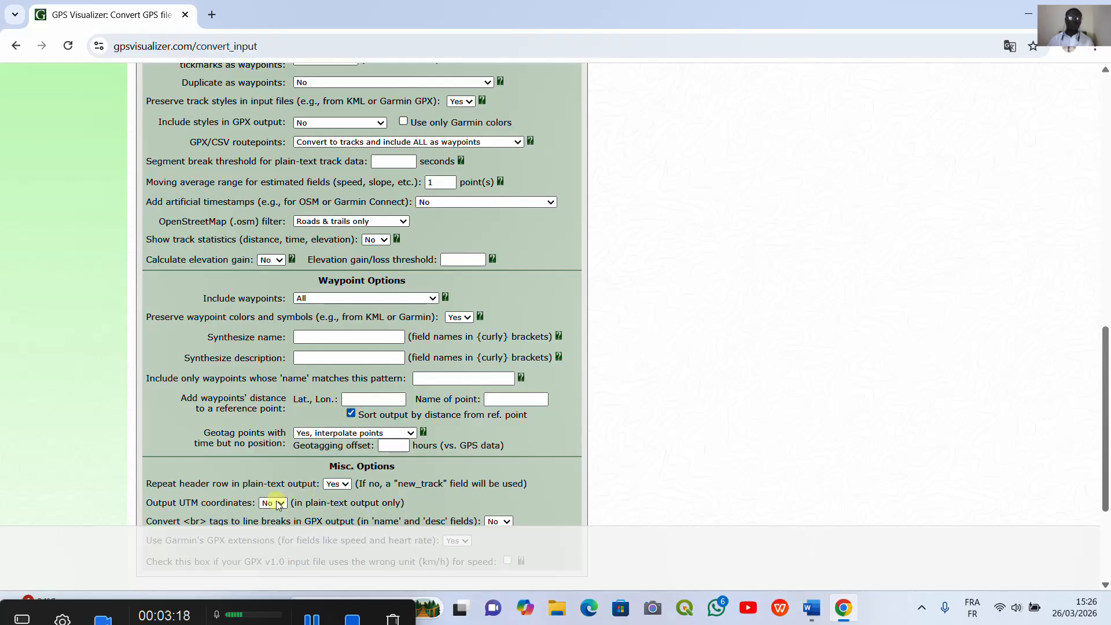
Step: Set Output UTM coordinates to Yes and convert the files to plain text
{"action": "left_click", "coordinate": [283, 503]}
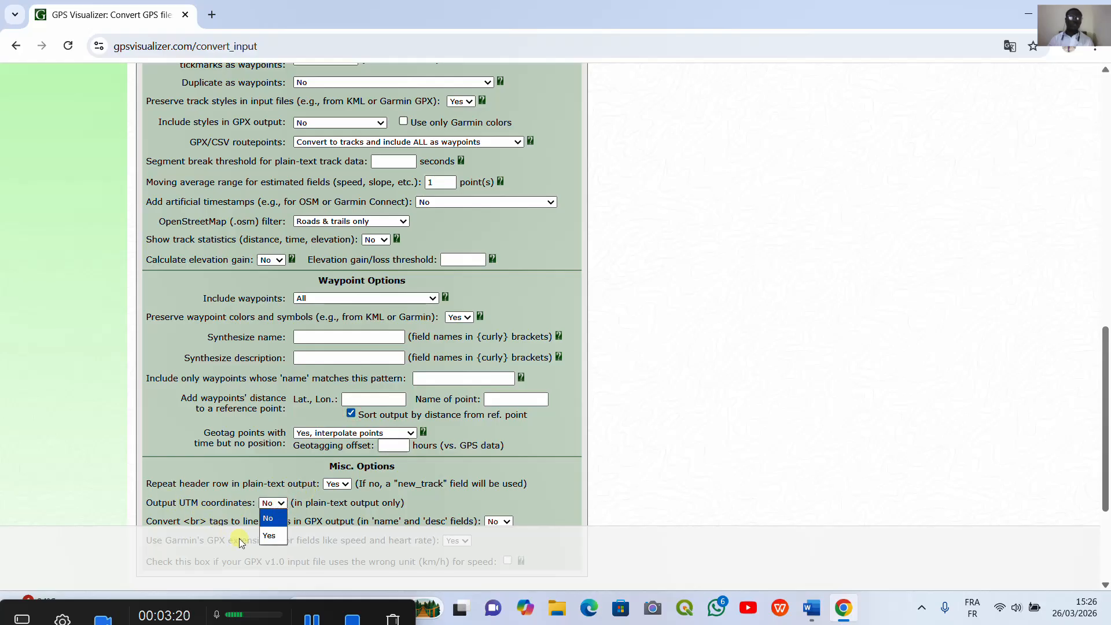
{"action": "left_click", "coordinate": [269, 537]}
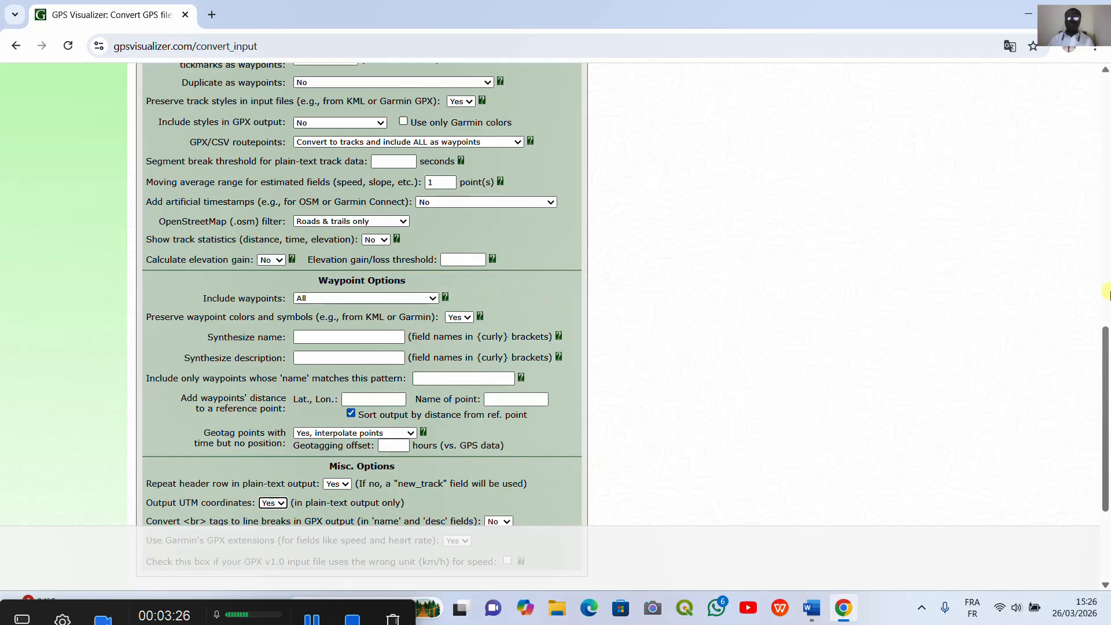
{"action": "left_click_drag", "start_coordinate": [1105, 368], "coordinate": [1105, 123]}
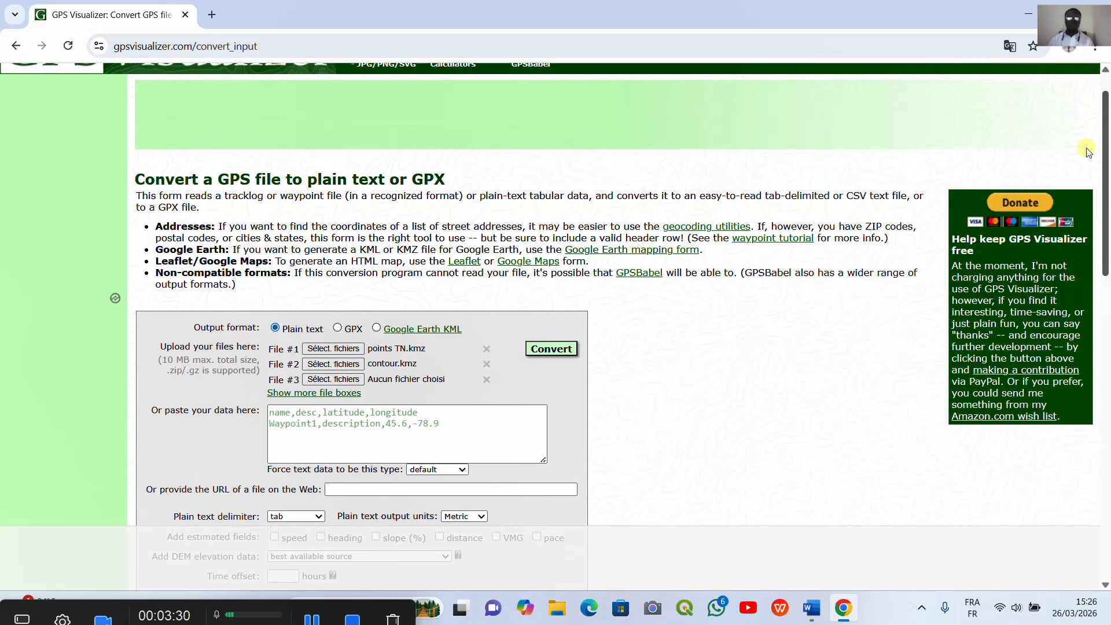
{"action": "left_click", "coordinate": [549, 350]}
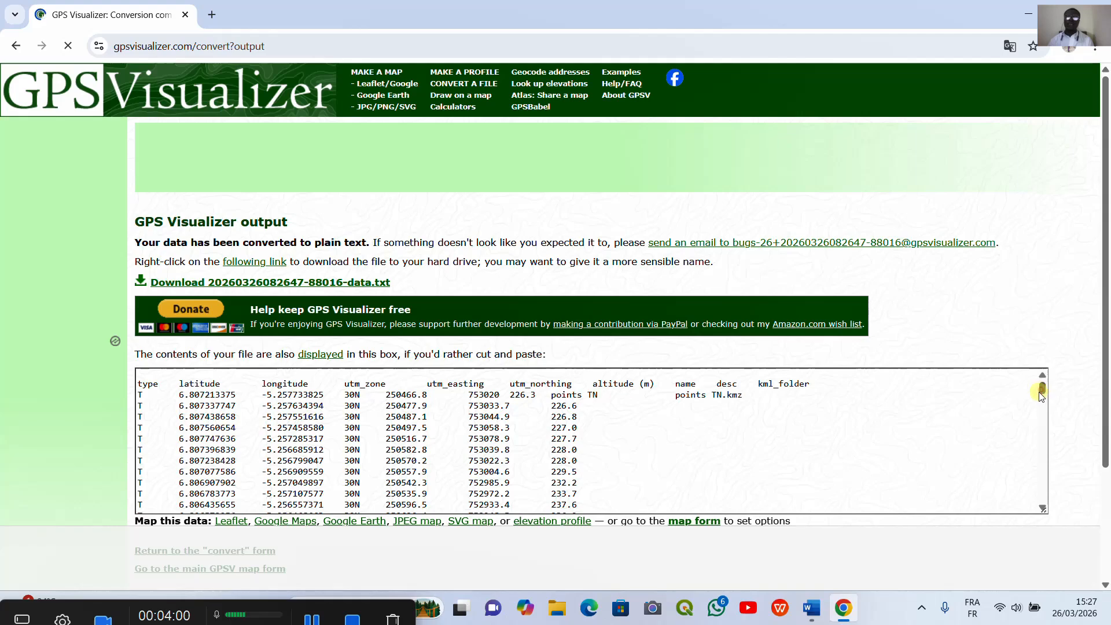
Step: Scroll through the converted output box to examine the points and contour data
{"action": "left_click_drag", "start_coordinate": [1041, 395], "coordinate": [1059, 475]}
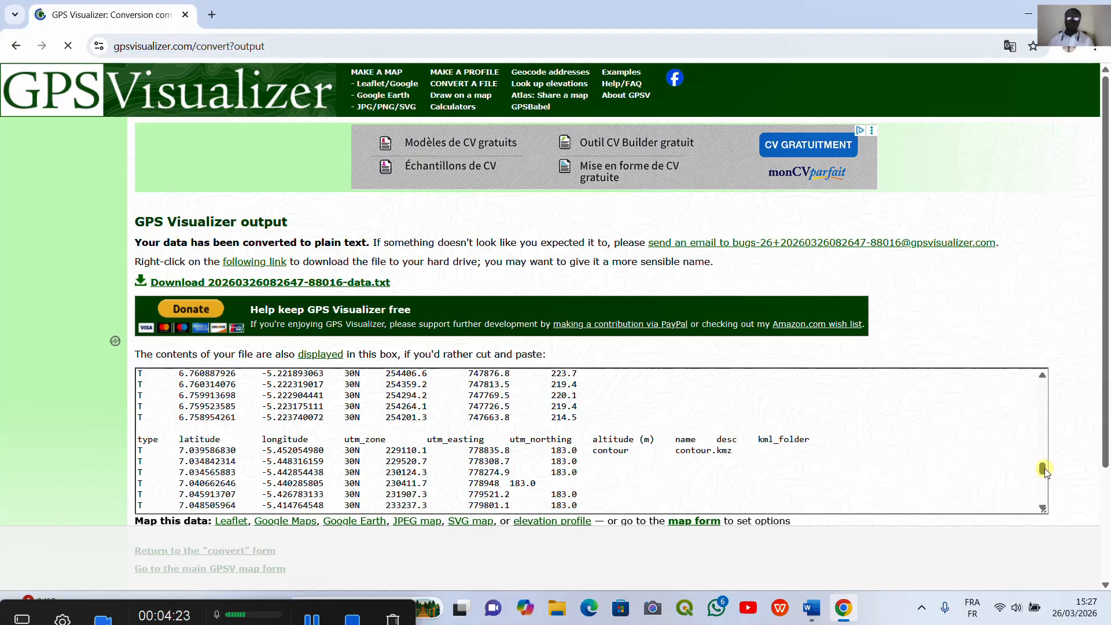
{"action": "mouse_move", "coordinate": [1043, 468]}
{"action": "left_mouse_down"}
{"action": "mouse_move", "coordinate": [1043, 503]}
{"action": "mouse_move", "coordinate": [1031, 463]}
{"action": "left_mouse_up"}
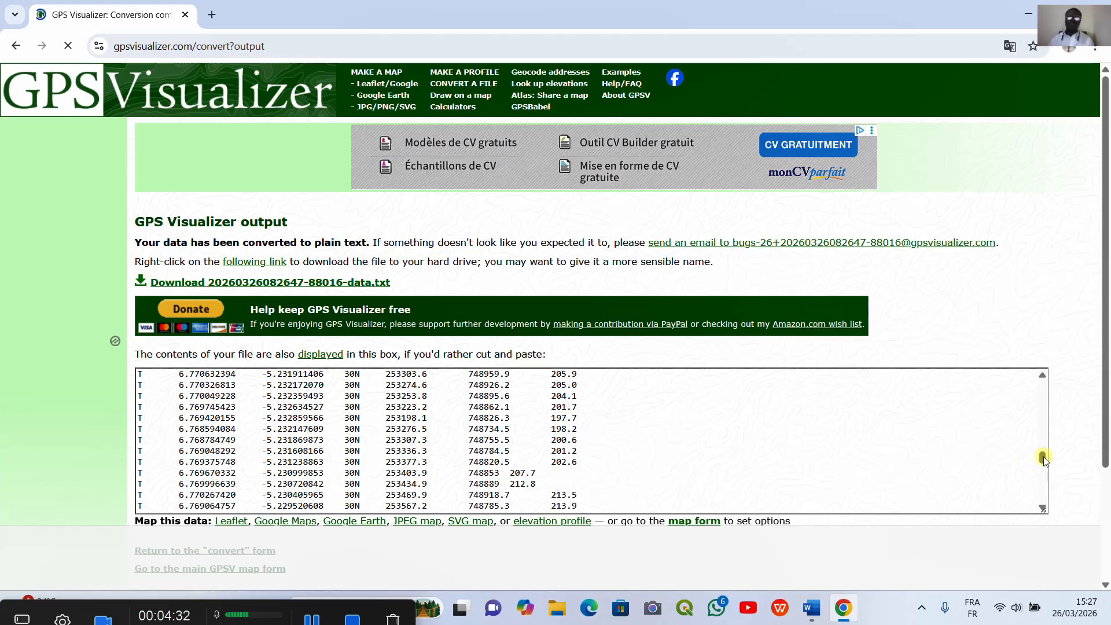
{"action": "mouse_move", "coordinate": [1043, 456]}
{"action": "left_mouse_down"}
{"action": "mouse_move", "coordinate": [1042, 413]}
{"action": "mouse_move", "coordinate": [1043, 466]}
{"action": "mouse_move", "coordinate": [1033, 466]}
{"action": "left_mouse_up"}
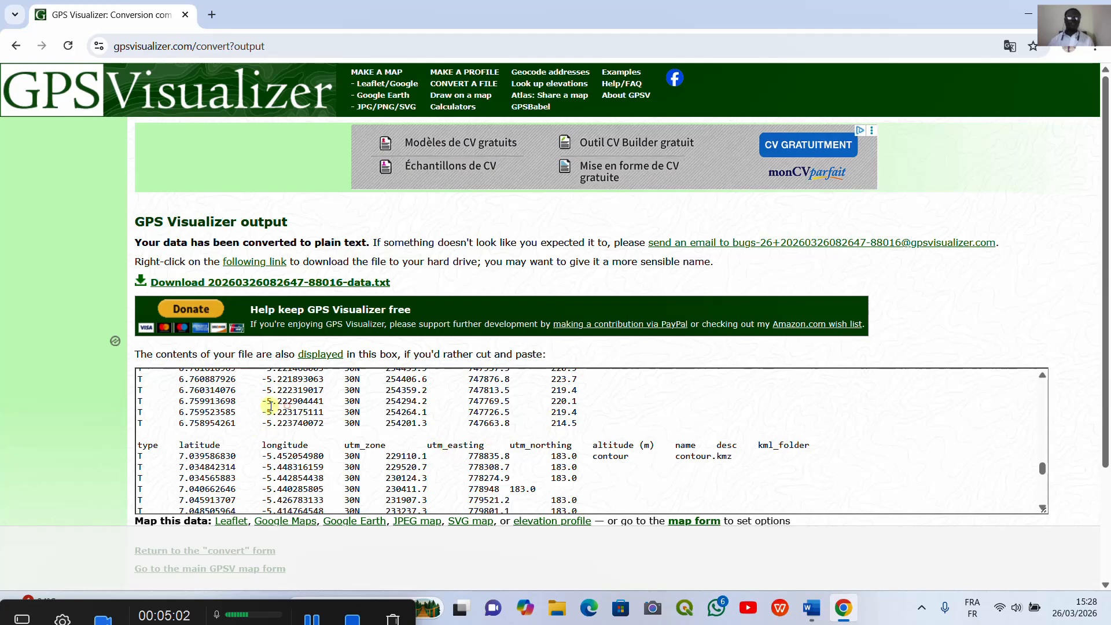
Step: Select all the converted text in the output box and copy it
{"action": "left_click_drag", "start_coordinate": [279, 405], "coordinate": [298, 432]}
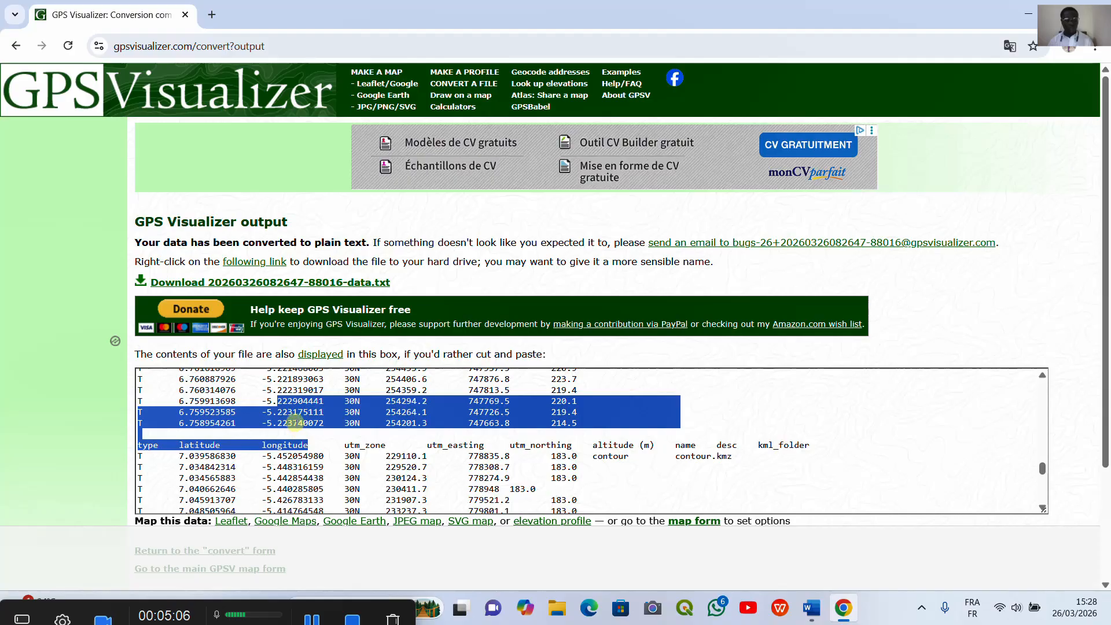
{"action": "key", "text": "ctrl+a"}
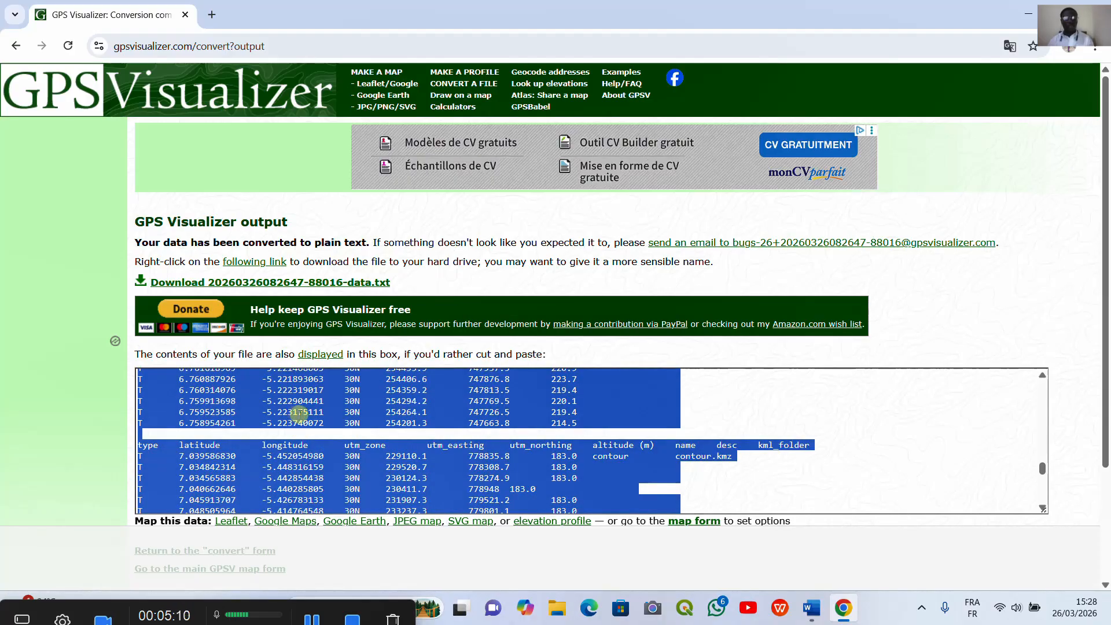
{"action": "key", "text": "ctrl+c"}
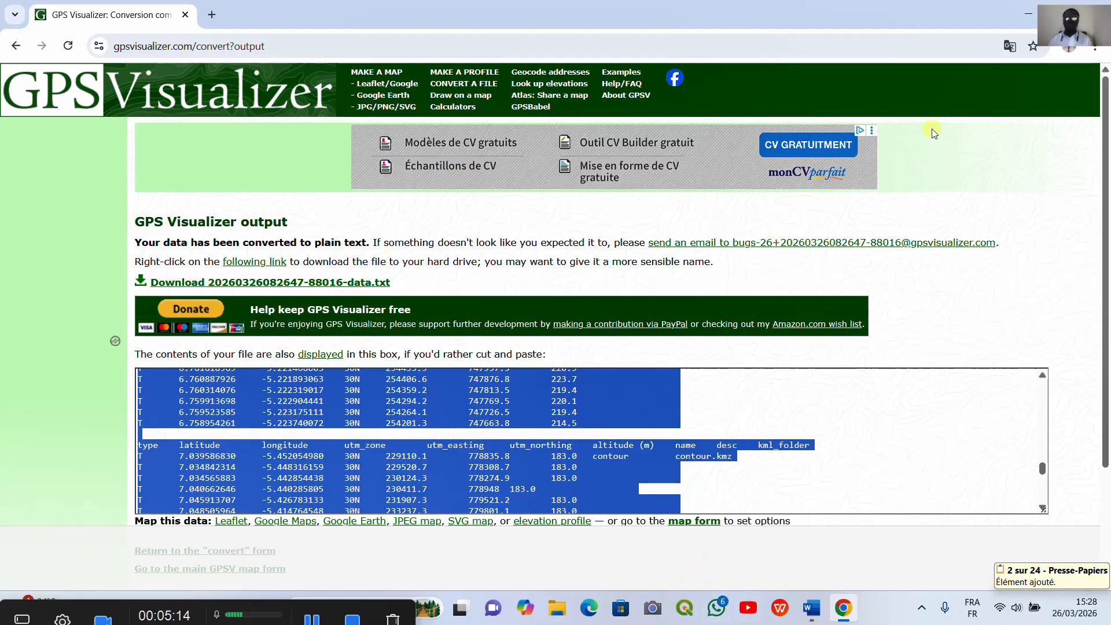
Step: Launch Excel from the desktop and create a new blank workbook
{"action": "left_click", "coordinate": [1025, 16]}
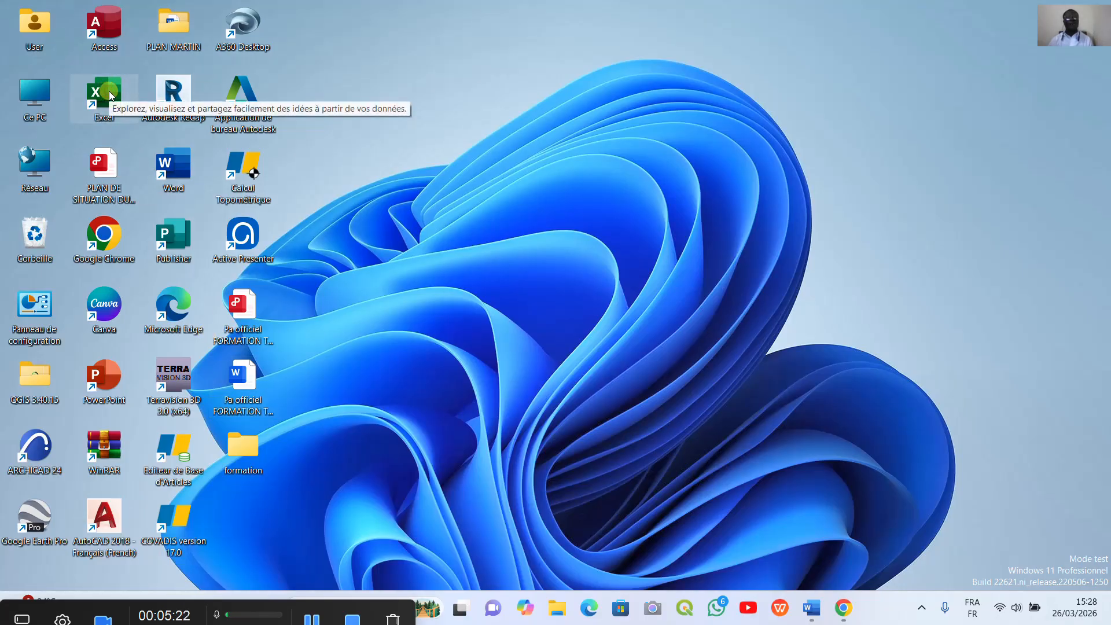
{"action": "left_click", "coordinate": [110, 95]}
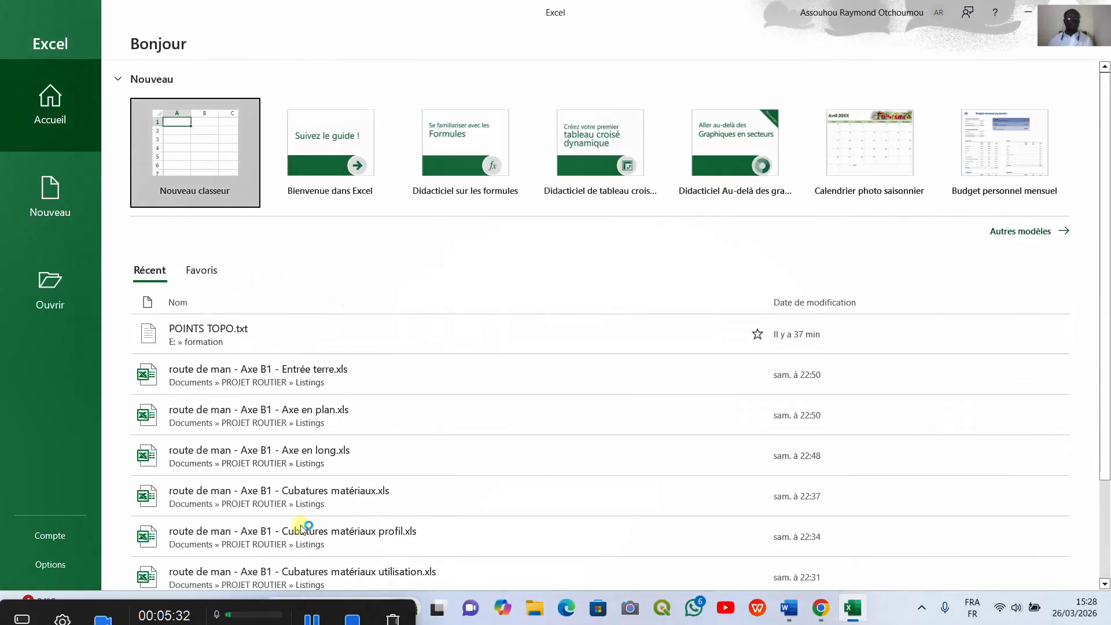
{"action": "left_click", "coordinate": [202, 142]}
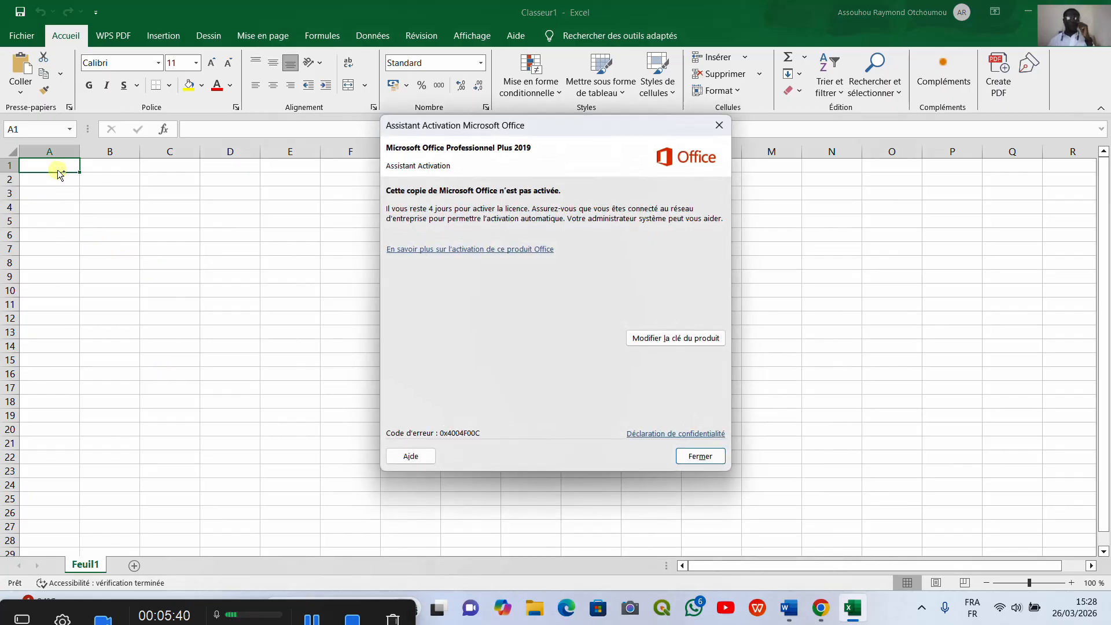
Step: Close the activation dialog and paste the copied data into cell A1
{"action": "left_click", "coordinate": [719, 125]}
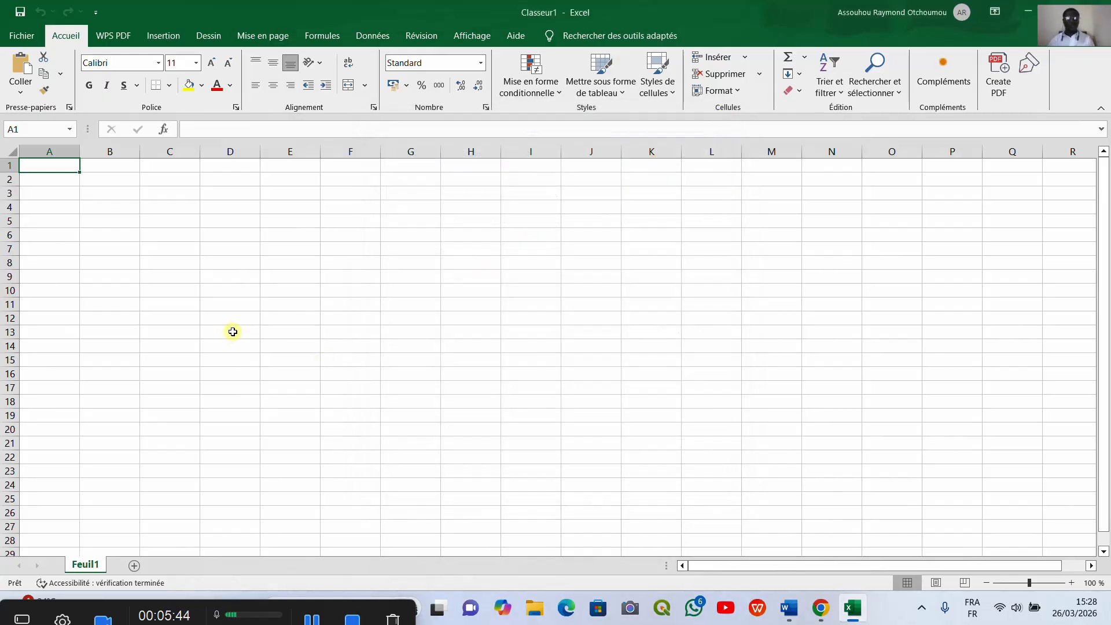
{"action": "key", "text": "ctrl+v"}
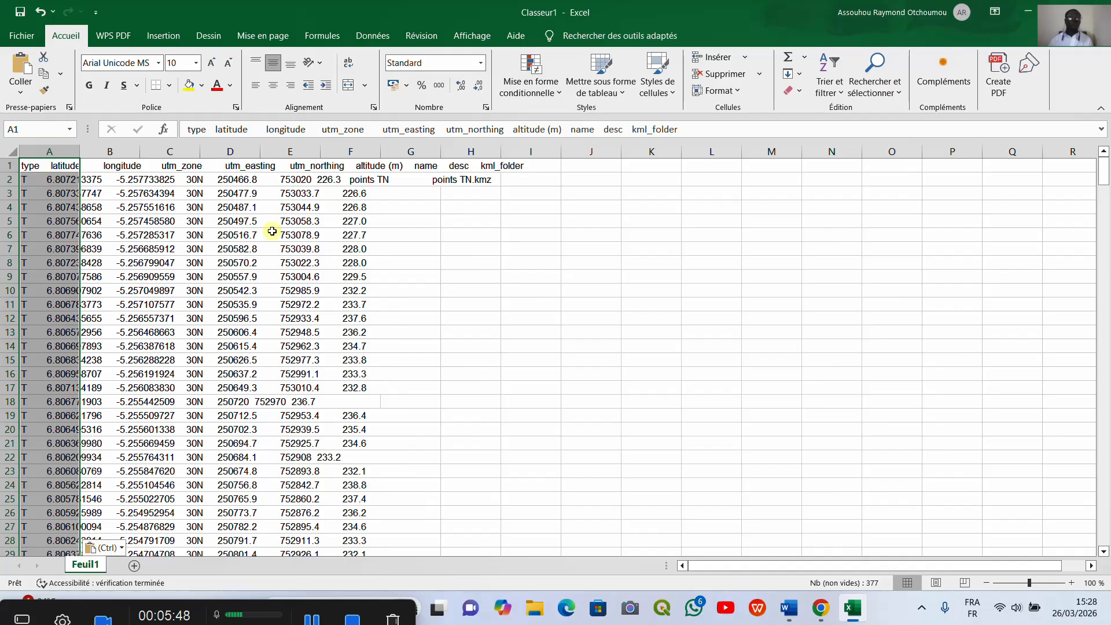
Step: Scroll through the pasted worksheet to examine the points and contour records
{"action": "left_click_drag", "start_coordinate": [1101, 179], "coordinate": [1101, 184]}
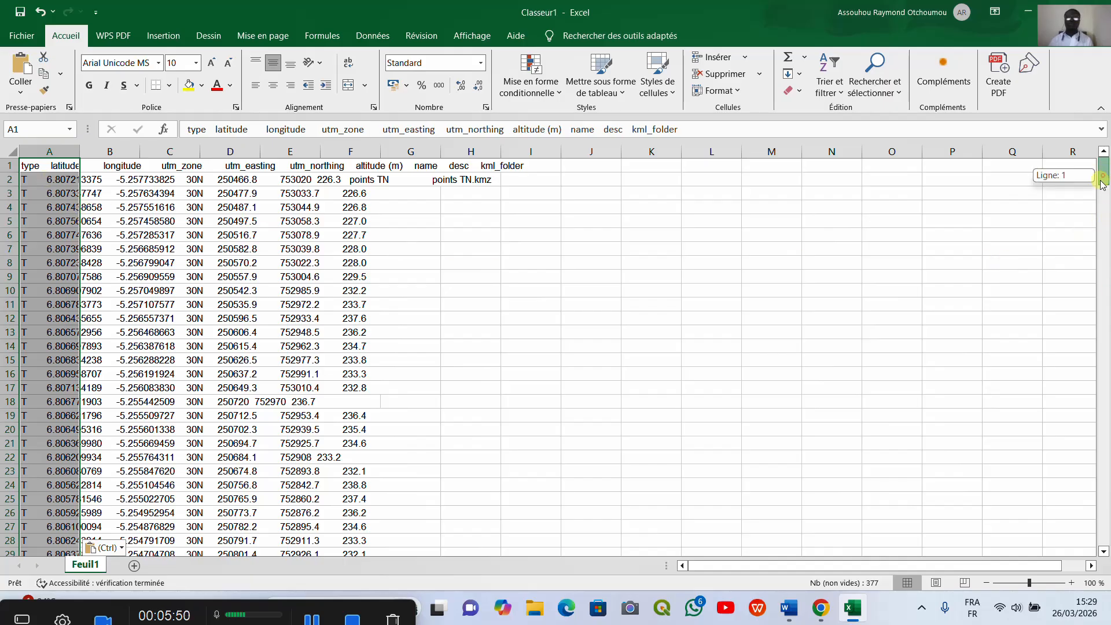
{"action": "left_click_drag", "start_coordinate": [1106, 221], "coordinate": [1106, 287]}
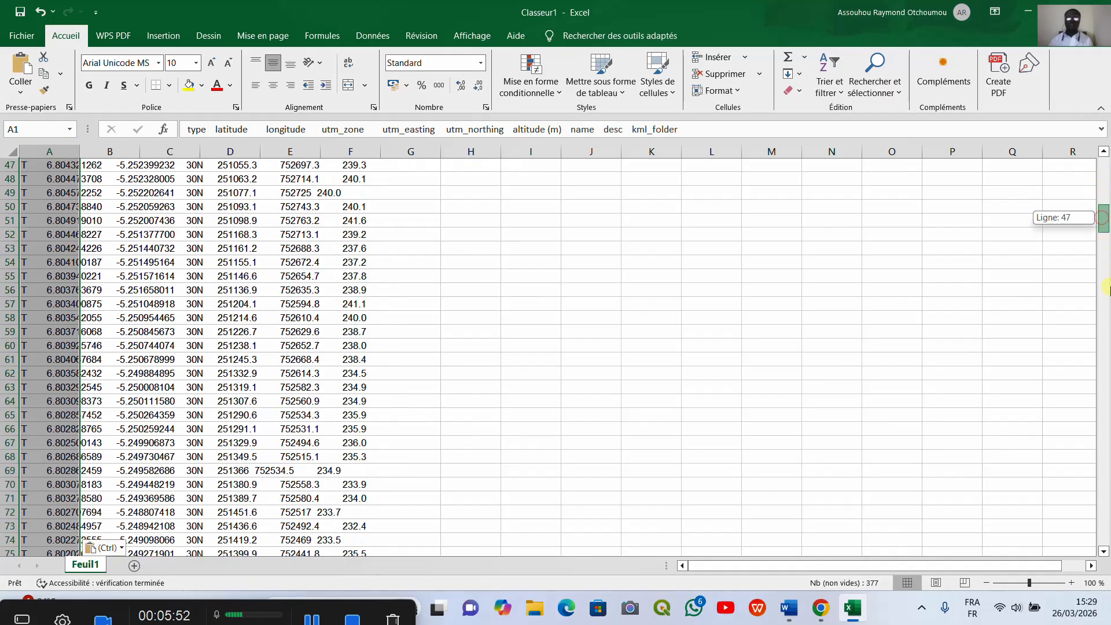
{"action": "left_click", "coordinate": [1106, 348]}
{"action": "left_click_drag", "start_coordinate": [1106, 357], "coordinate": [1106, 405]}
{"action": "scroll", "coordinate": [583, 416], "scroll_direction": "down", "scroll_amount": 20}
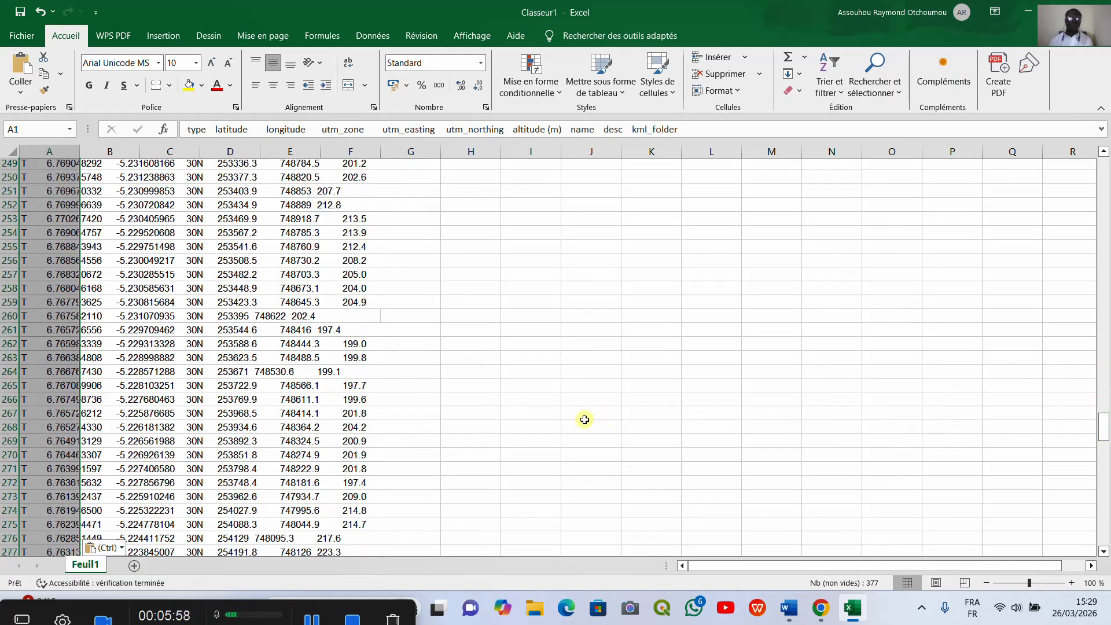
{"action": "scroll", "coordinate": [563, 397], "scroll_direction": "up", "scroll_amount": 8}
{"action": "scroll", "coordinate": [559, 391], "scroll_direction": "down", "scroll_amount": 5}
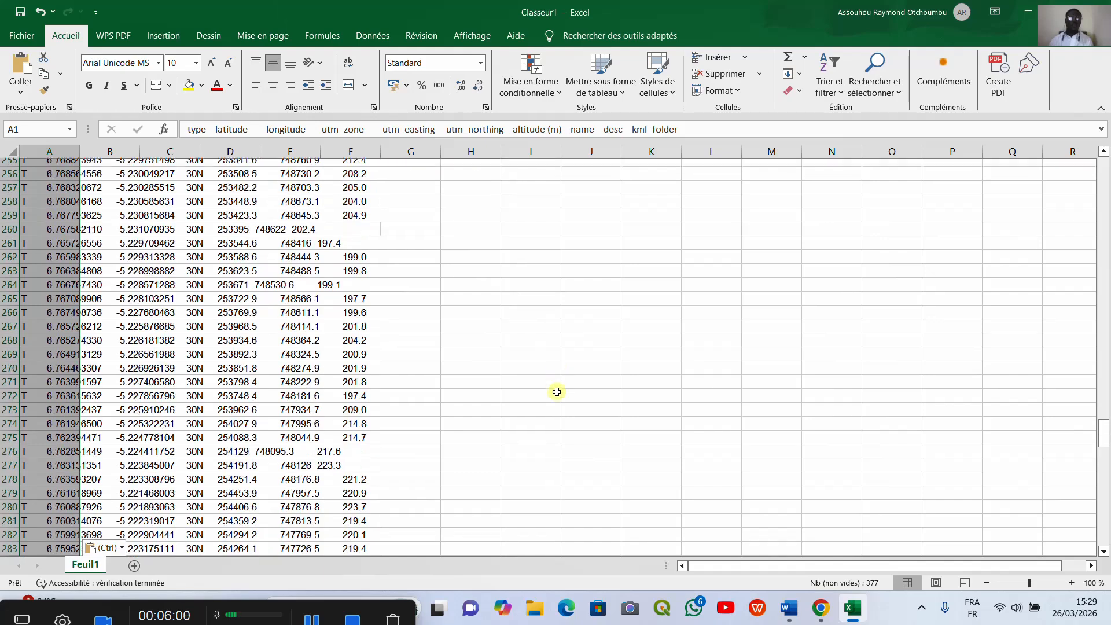
{"action": "scroll", "coordinate": [555, 388], "scroll_direction": "up", "scroll_amount": 5}
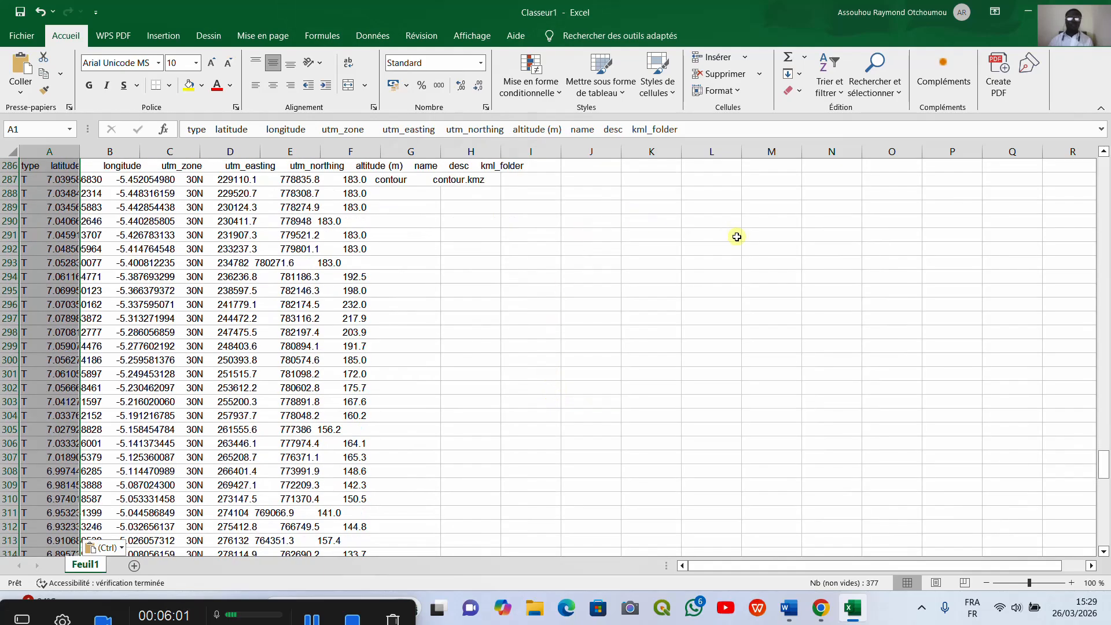
Step: Scroll back up through the worksheet to review the pasted points records
{"action": "left_click_drag", "start_coordinate": [1103, 457], "coordinate": [1010, 475]}
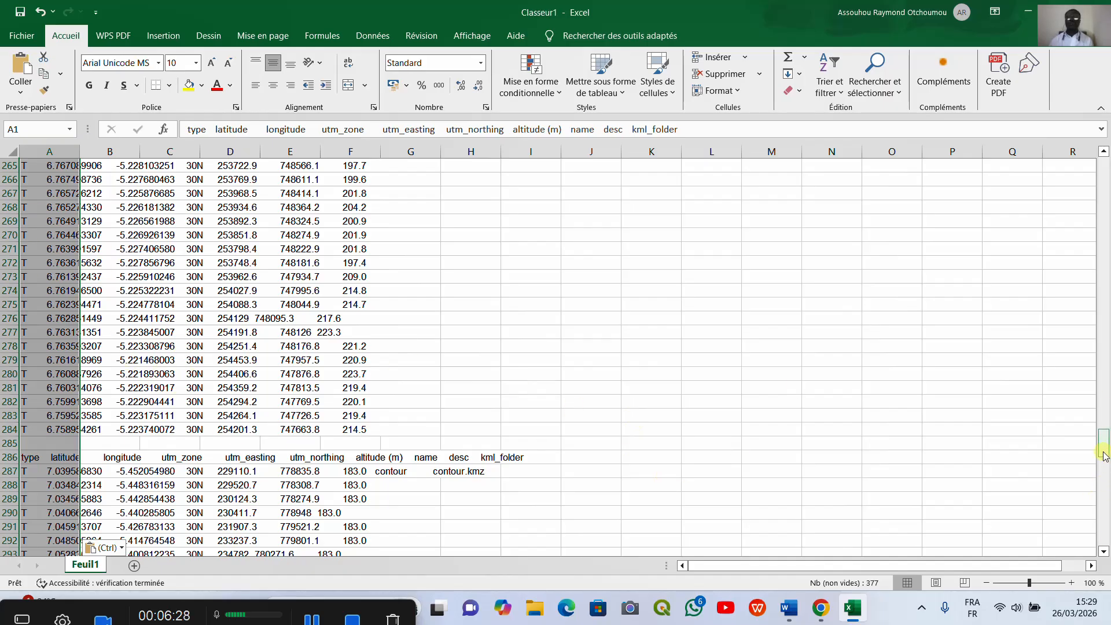
{"action": "left_click_drag", "start_coordinate": [1103, 448], "coordinate": [1106, 382]}
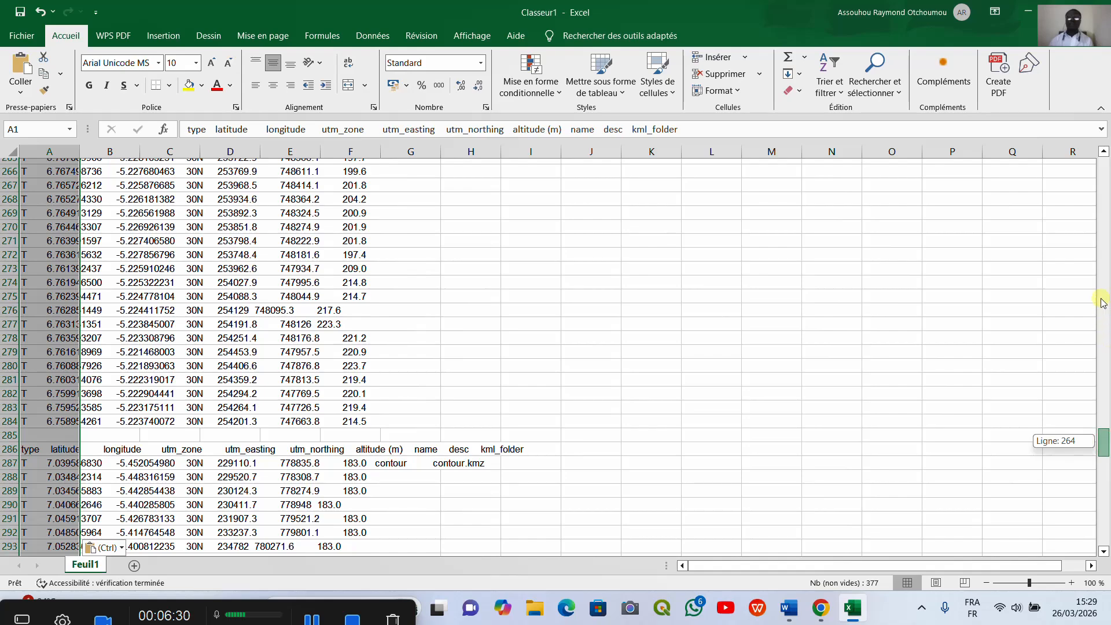
{"action": "left_click_drag", "start_coordinate": [1101, 302], "coordinate": [1099, 285]}
{"action": "left_click", "coordinate": [1104, 441]}
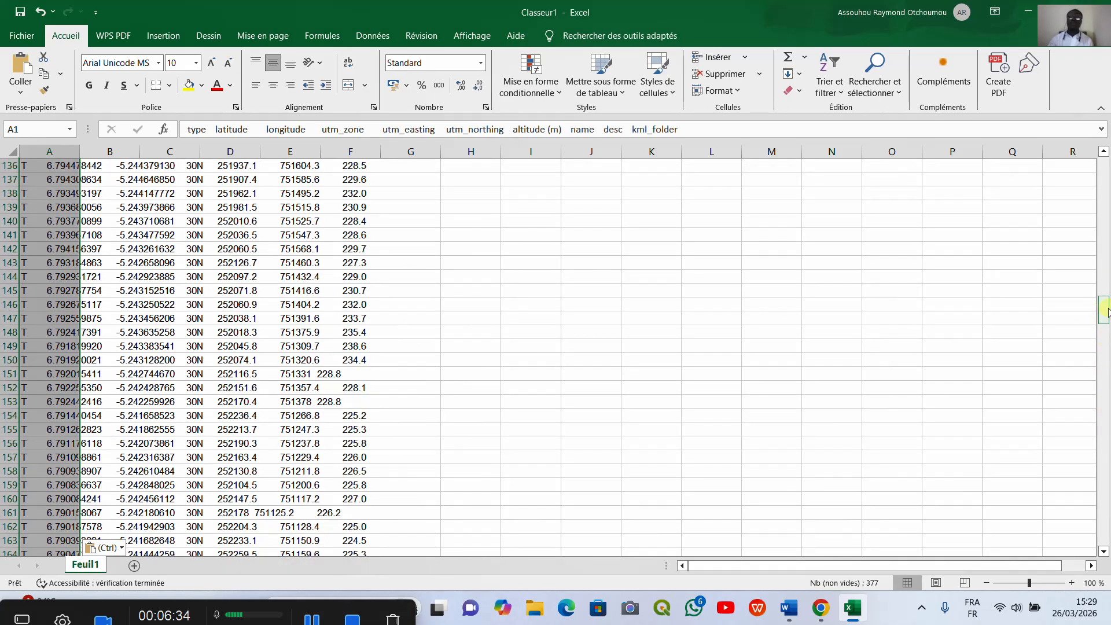
{"action": "left_click_drag", "start_coordinate": [1107, 312], "coordinate": [1105, 308]}
{"action": "scroll", "coordinate": [1104, 307], "scroll_direction": "up", "scroll_amount": 20}
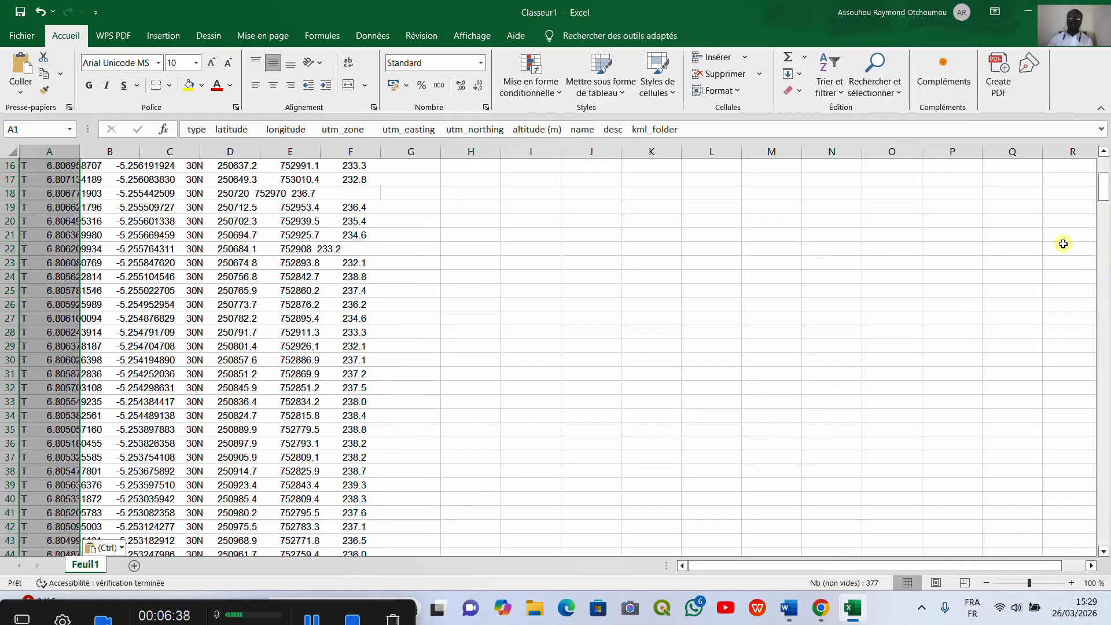
{"action": "scroll", "coordinate": [535, 325], "scroll_direction": "up", "scroll_amount": 5}
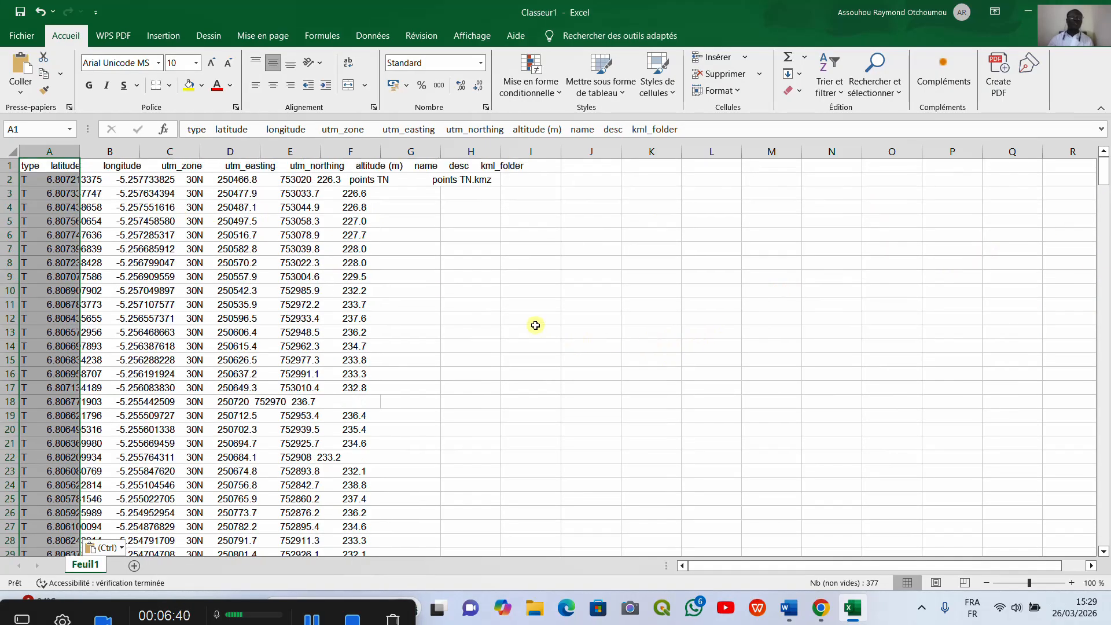
Step: Fill the header row down over the points rows and clear cell A1
{"action": "left_click", "coordinate": [31, 168]}
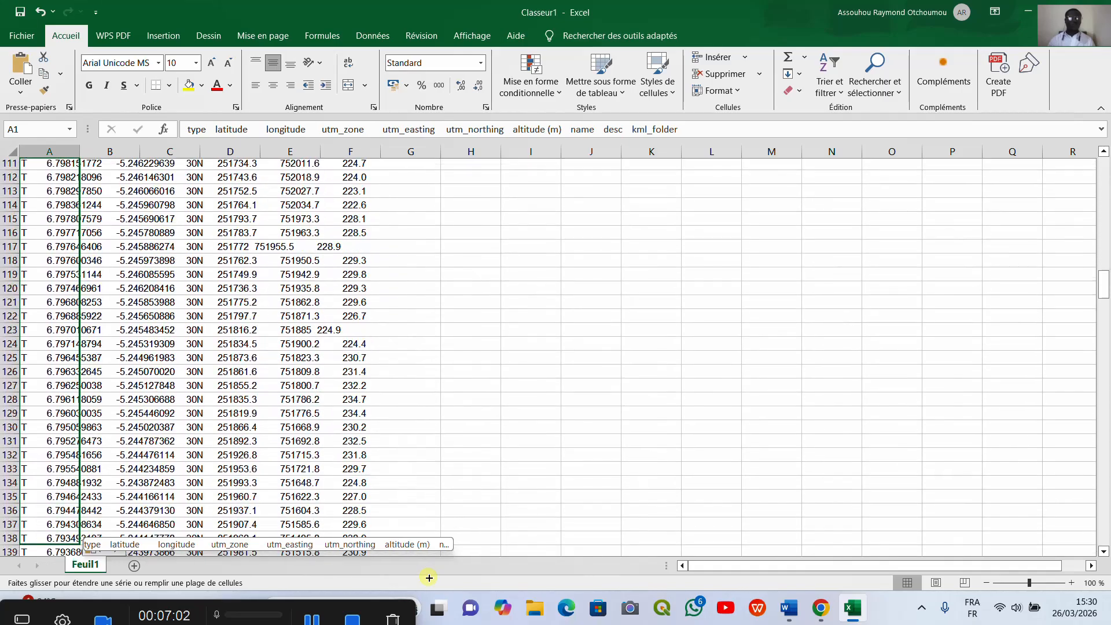
{"action": "left_click_drag", "start_coordinate": [428, 577], "coordinate": [457, 323]}
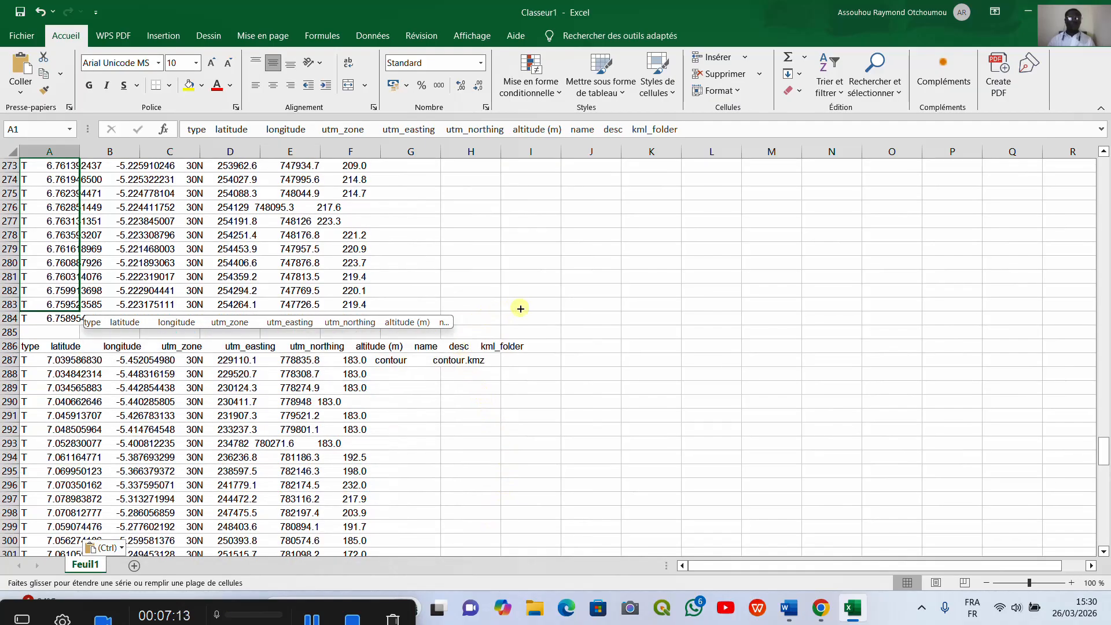
{"action": "left_click_drag", "start_coordinate": [521, 308], "coordinate": [528, 320]}
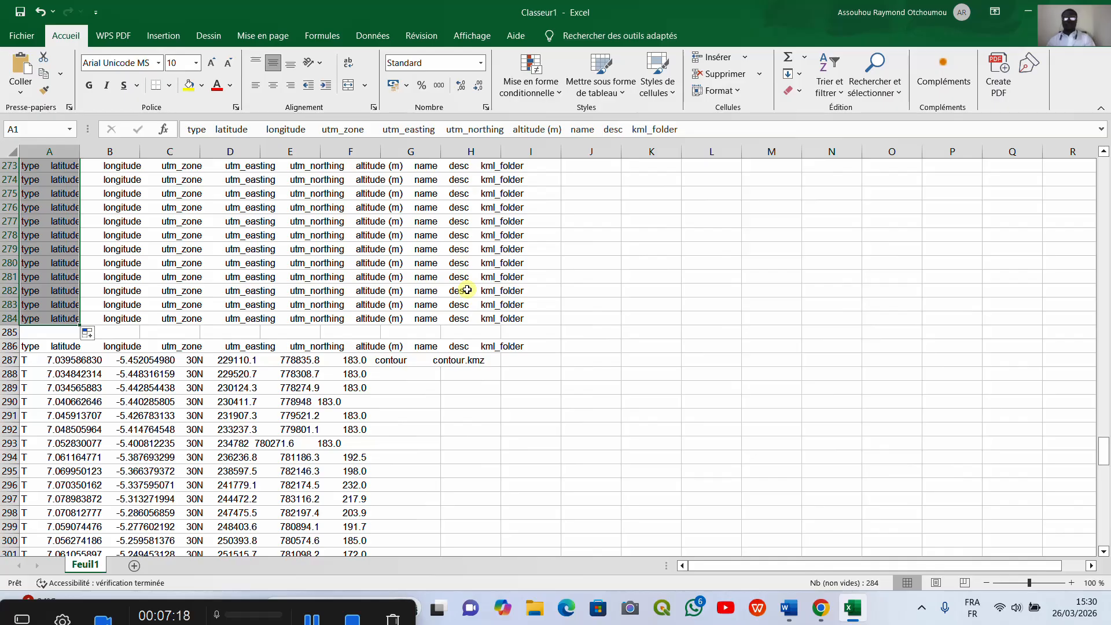
{"action": "key", "text": "BackSpace"}
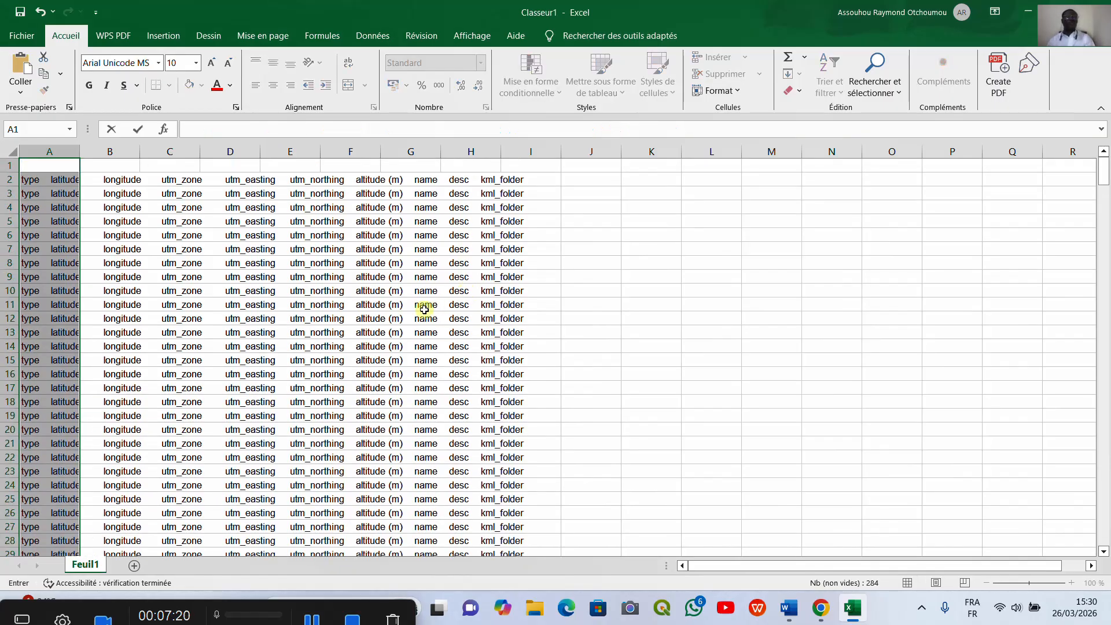
Step: Select the filled range from A1 down to row 285 and delete the cells, shifting them left
{"action": "scroll", "coordinate": [297, 360], "scroll_direction": "down", "scroll_amount": 20}
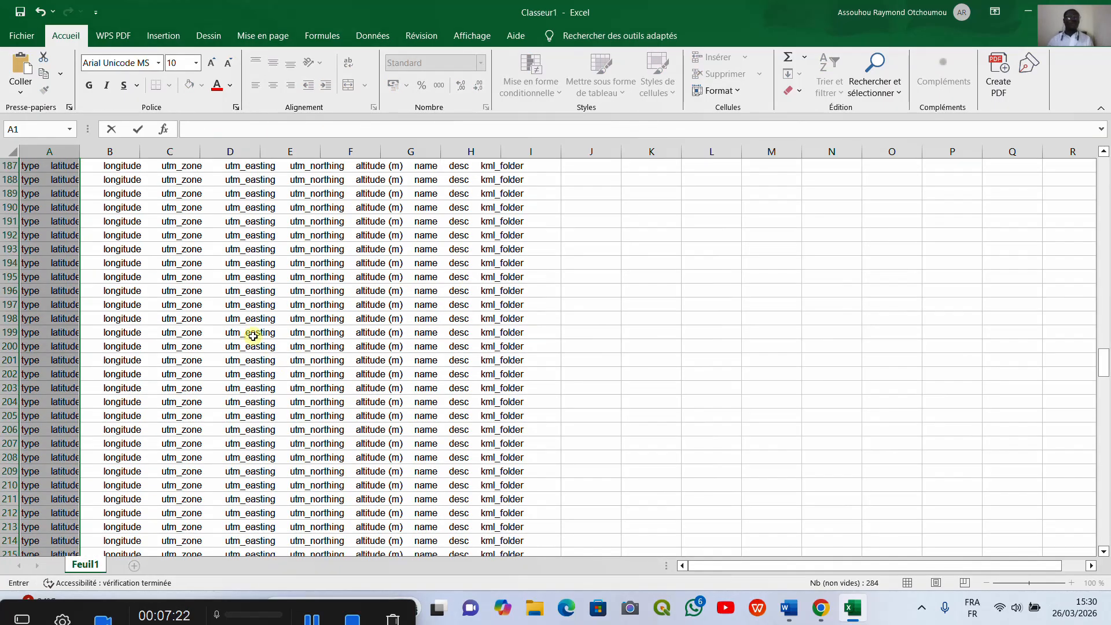
{"action": "scroll", "coordinate": [81, 211], "scroll_direction": "down", "scroll_amount": 20}
{"action": "scroll", "coordinate": [81, 212], "scroll_direction": "up", "scroll_amount": 20}
{"action": "scroll", "coordinate": [570, 393], "scroll_direction": "down", "scroll_amount": 20}
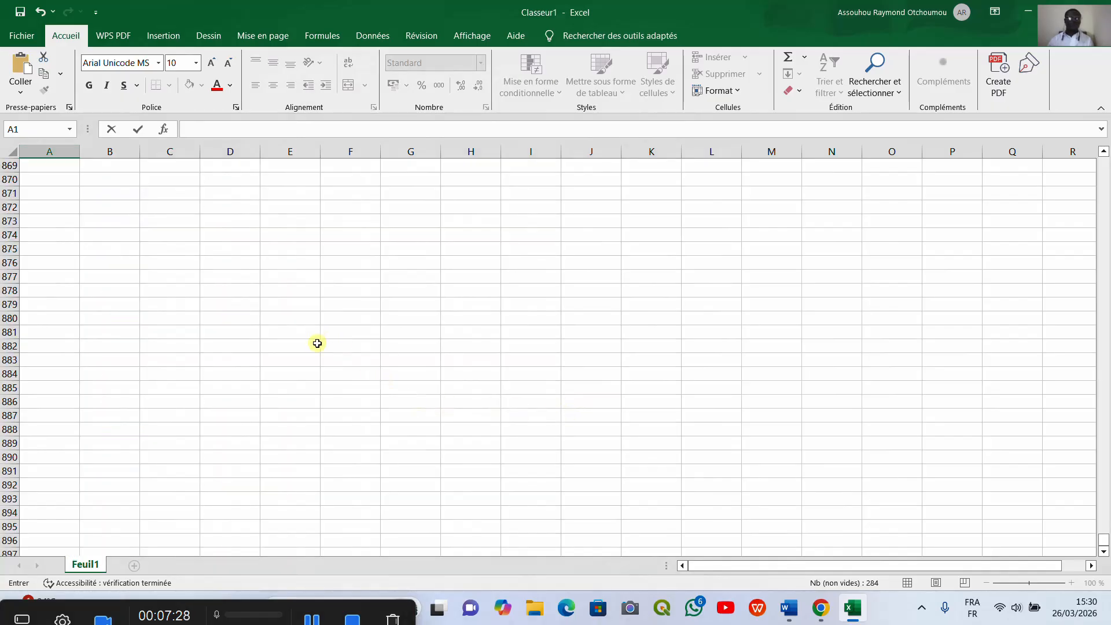
{"action": "scroll", "coordinate": [318, 348], "scroll_direction": "up", "scroll_amount": 20}
{"action": "scroll", "coordinate": [323, 360], "scroll_direction": "up", "scroll_amount": 20}
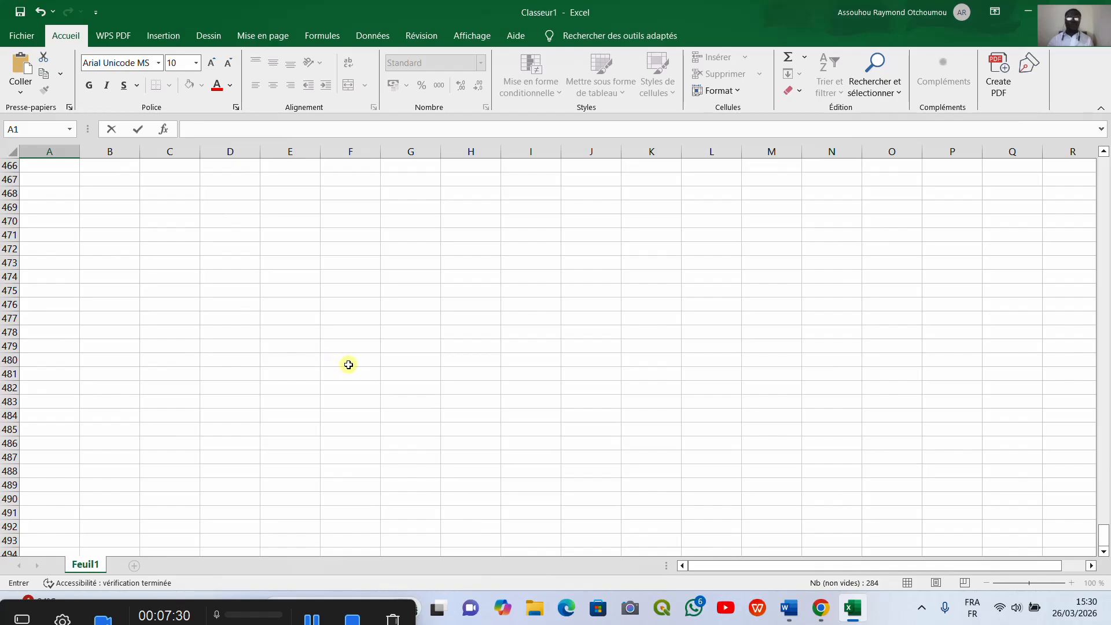
{"action": "scroll", "coordinate": [348, 364], "scroll_direction": "up", "scroll_amount": 20}
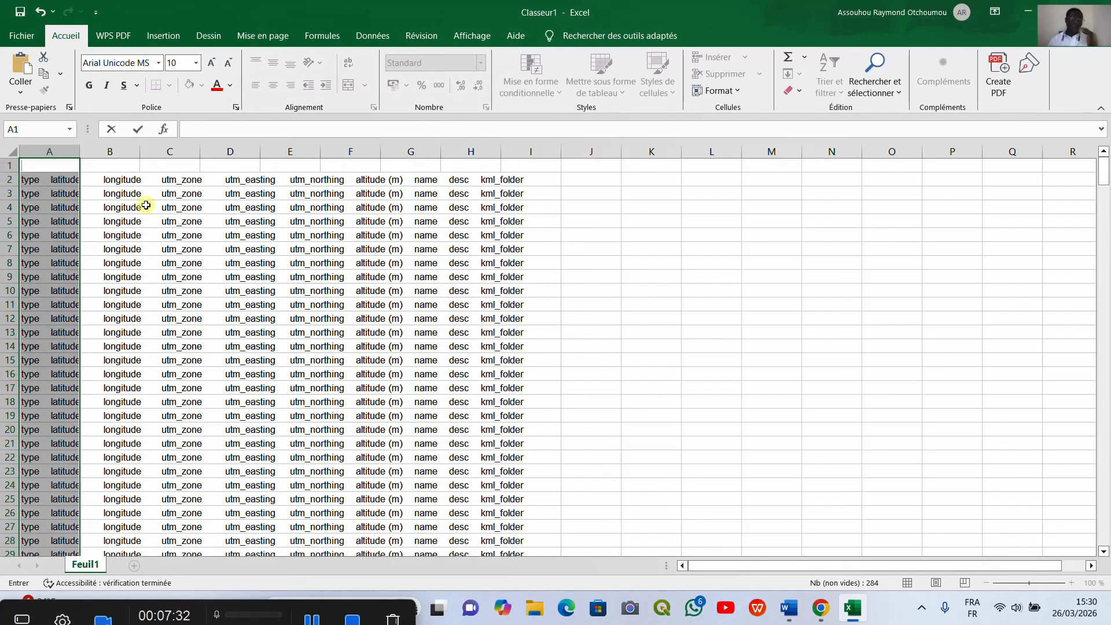
{"action": "left_click", "coordinate": [113, 167]}
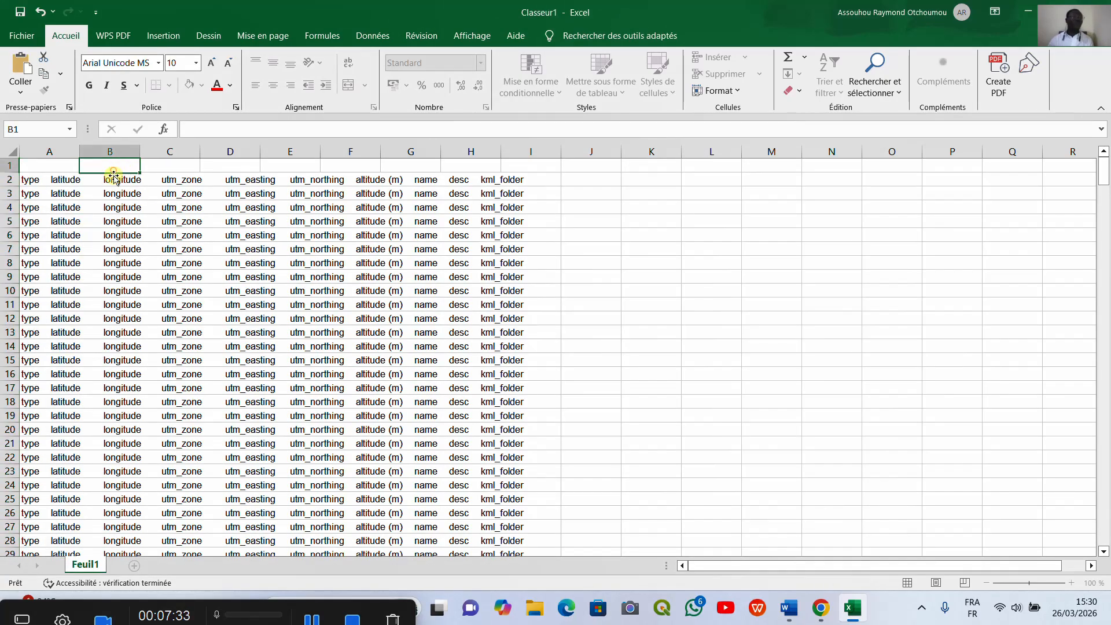
{"action": "left_click", "coordinate": [35, 179]}
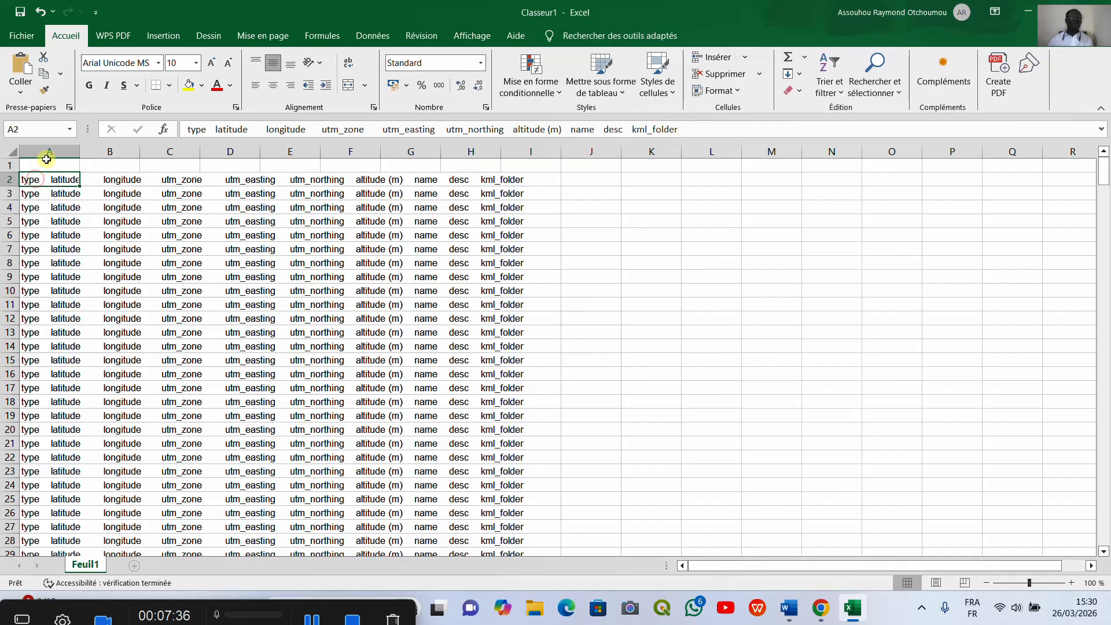
{"action": "left_click_drag", "start_coordinate": [52, 166], "coordinate": [549, 506]}
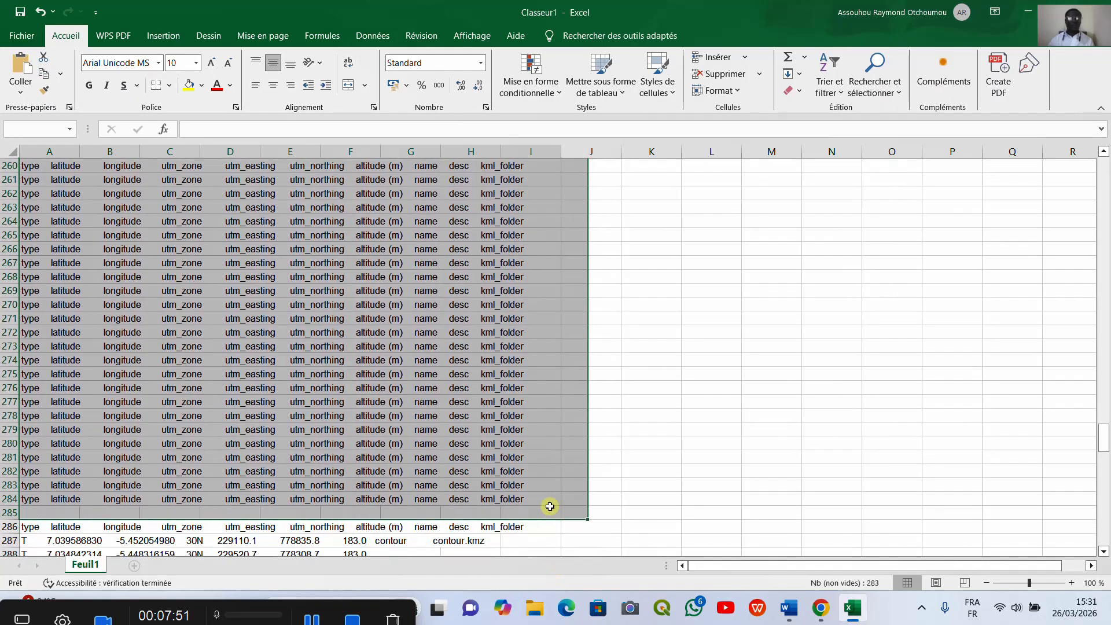
{"action": "key", "text": "BackSpace"}
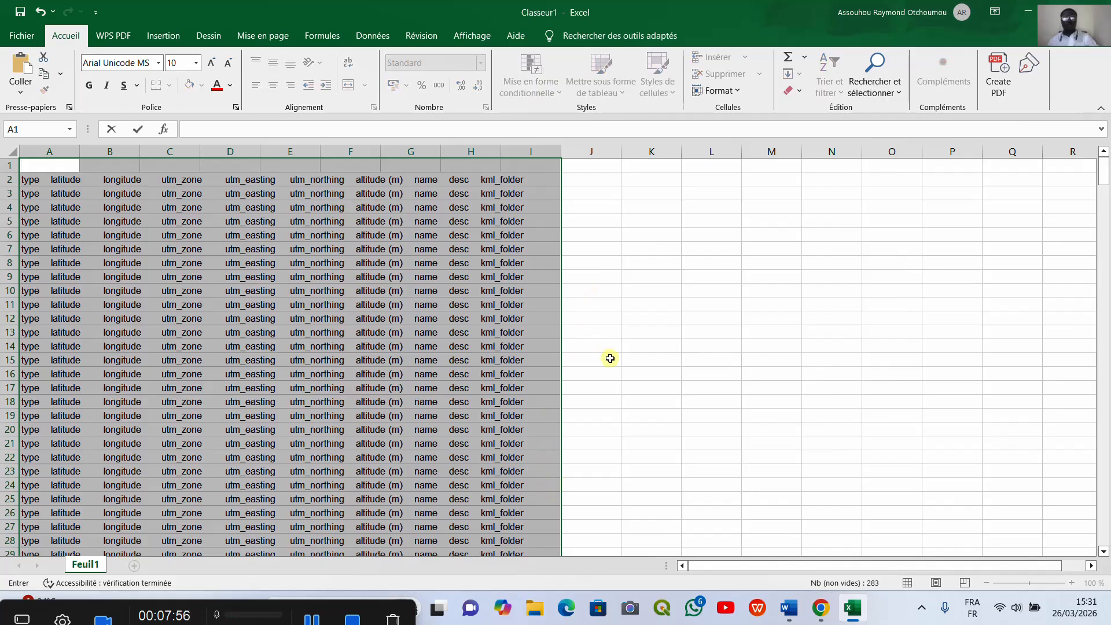
{"action": "right_click", "coordinate": [531, 170]}
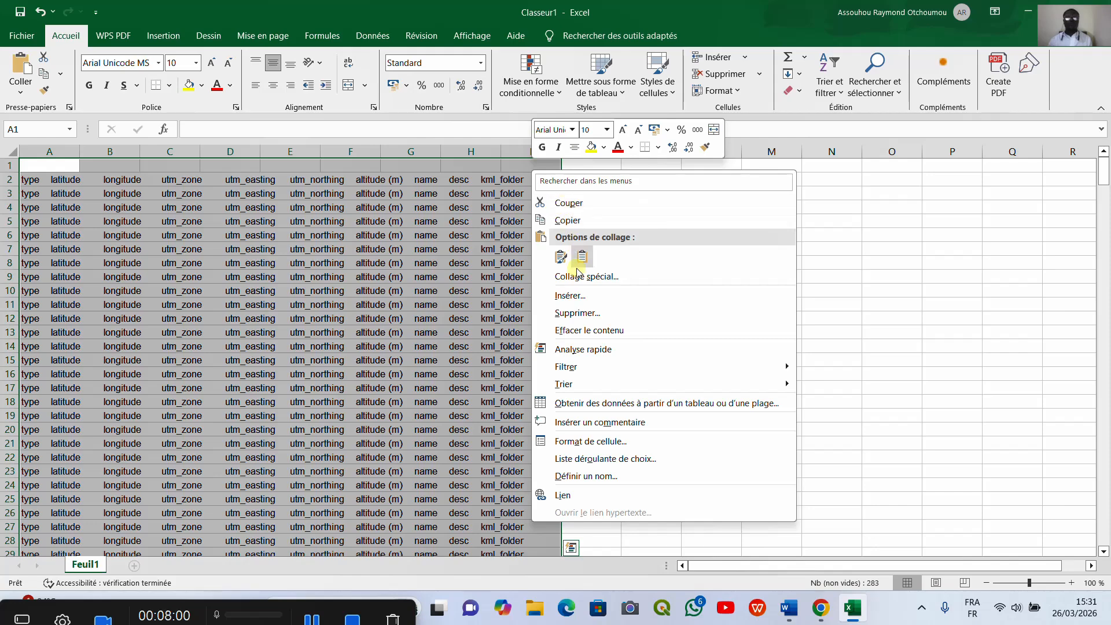
{"action": "left_click", "coordinate": [589, 311]}
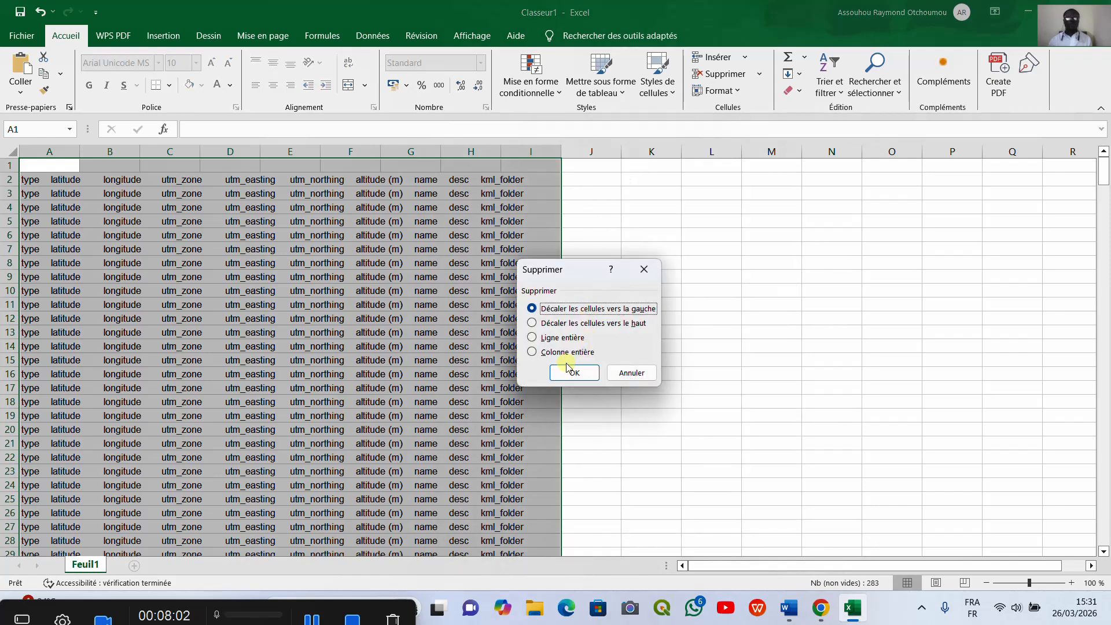
{"action": "left_click", "coordinate": [574, 373]}
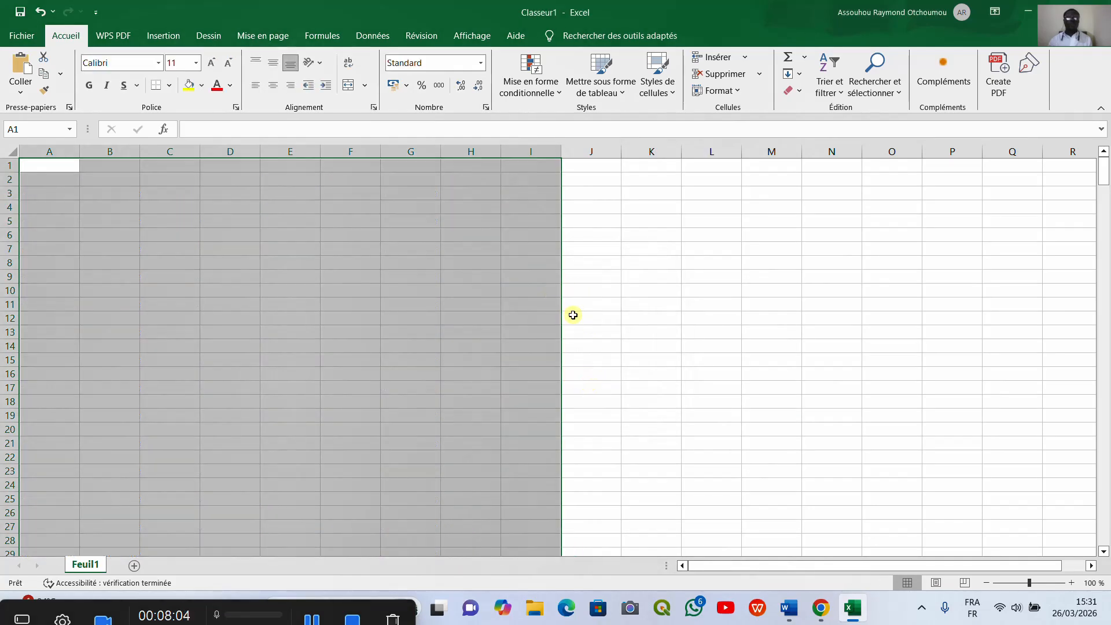
Step: Scroll down and back up through the worksheet to examine the remaining rows
{"action": "left_click", "coordinate": [595, 169]}
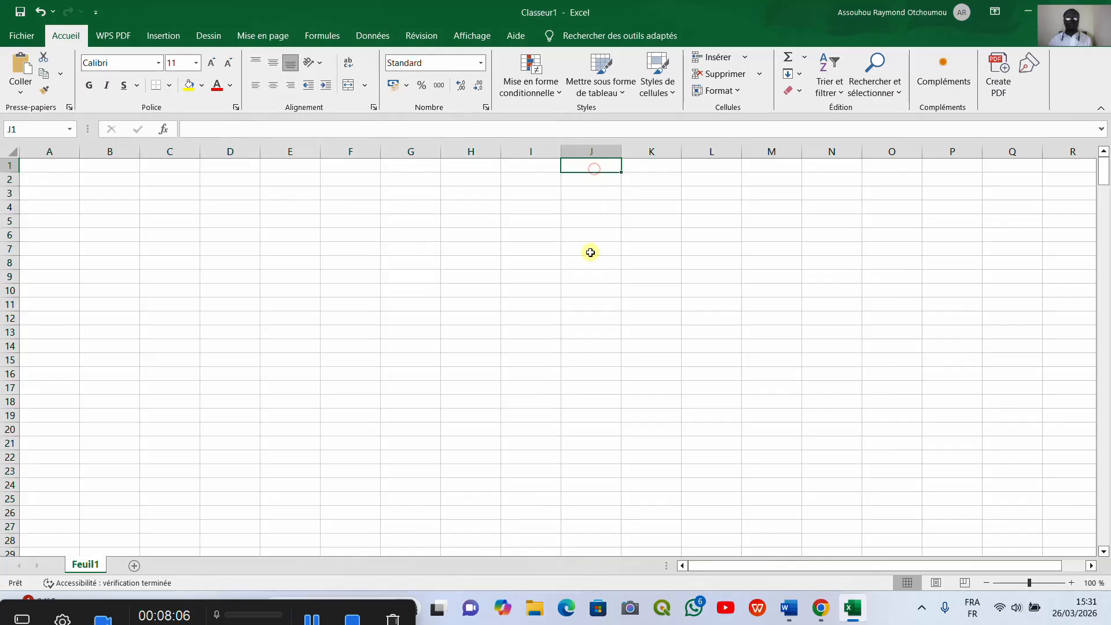
{"action": "scroll", "coordinate": [419, 334], "scroll_direction": "down", "scroll_amount": 20}
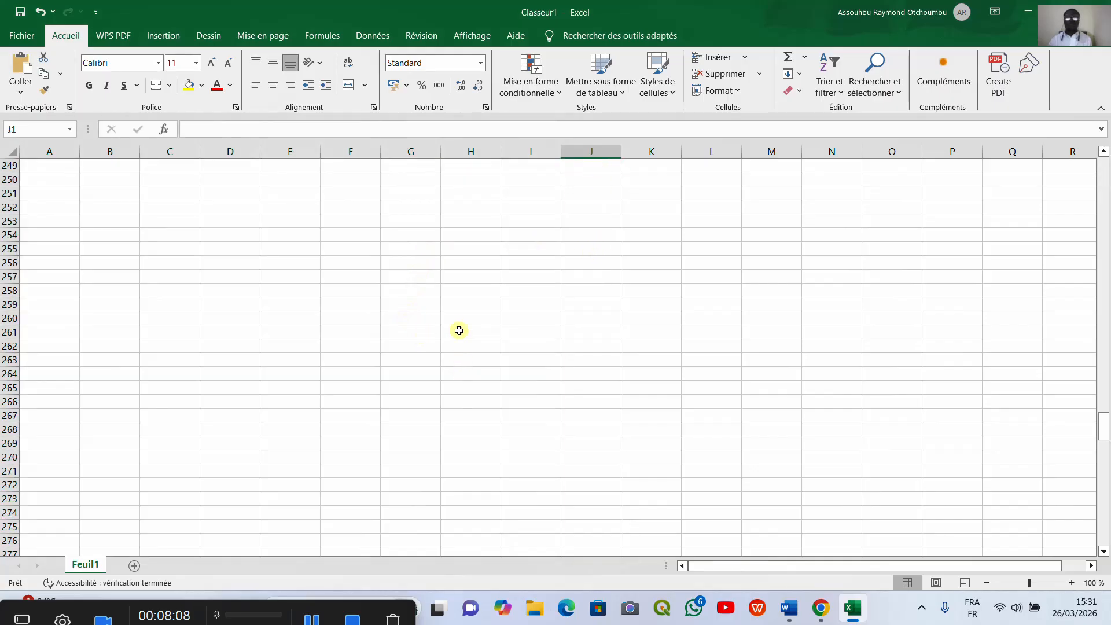
{"action": "scroll", "coordinate": [397, 377], "scroll_direction": "down", "scroll_amount": 20}
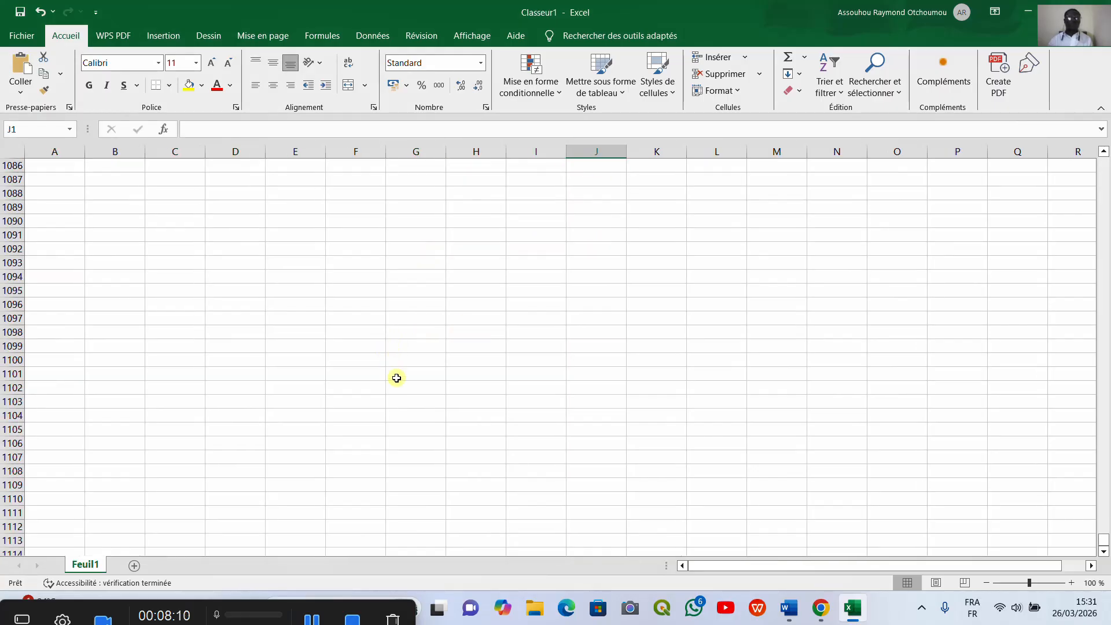
{"action": "scroll", "coordinate": [318, 416], "scroll_direction": "down", "scroll_amount": 20}
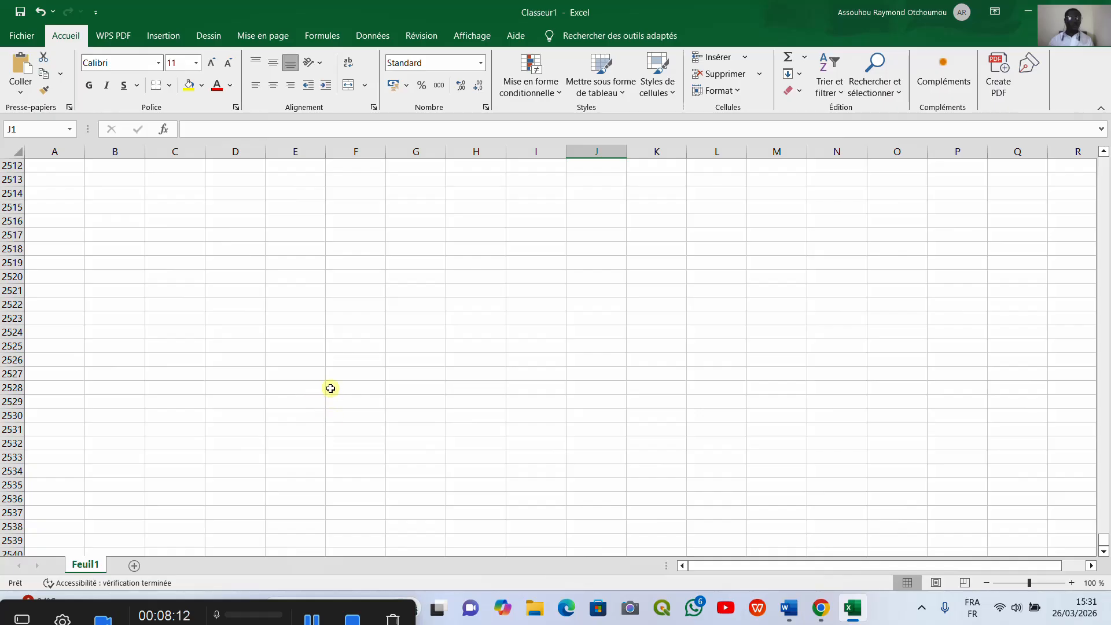
{"action": "scroll", "coordinate": [339, 403], "scroll_direction": "down", "scroll_amount": 20}
{"action": "scroll", "coordinate": [297, 388], "scroll_direction": "down", "scroll_amount": 20}
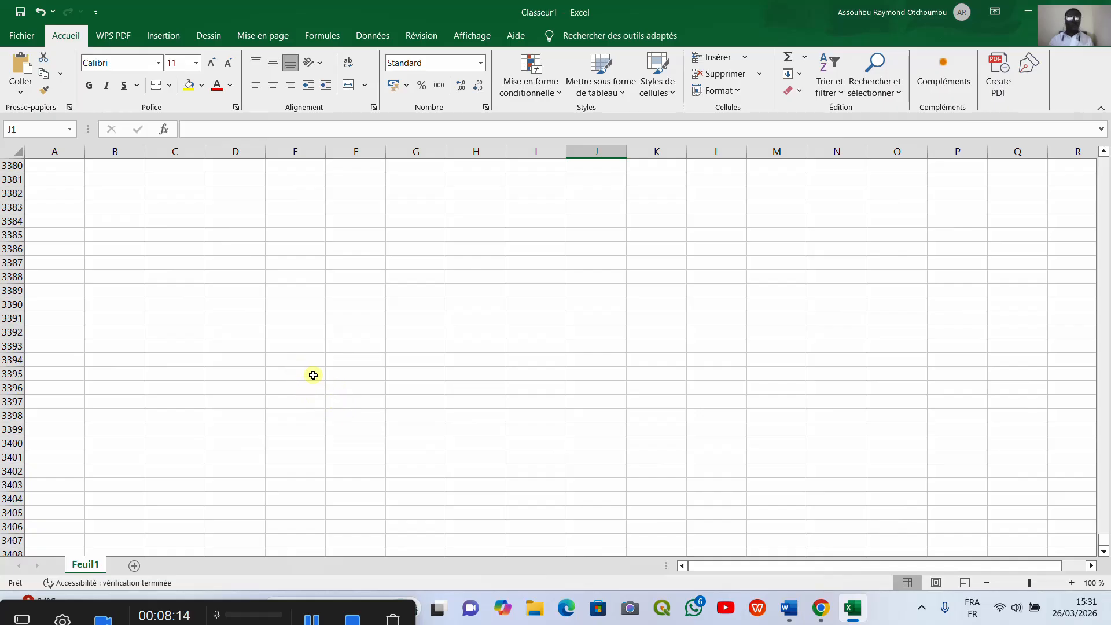
{"action": "scroll", "coordinate": [315, 376], "scroll_direction": "down", "scroll_amount": 20}
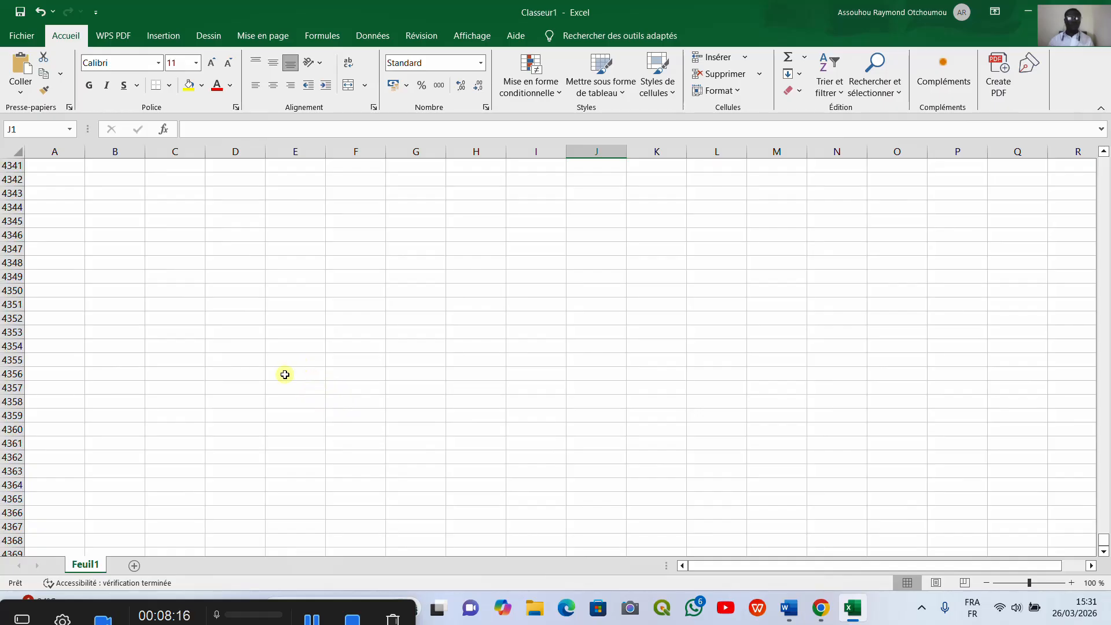
{"action": "scroll", "coordinate": [208, 501], "scroll_direction": "up", "scroll_amount": 20}
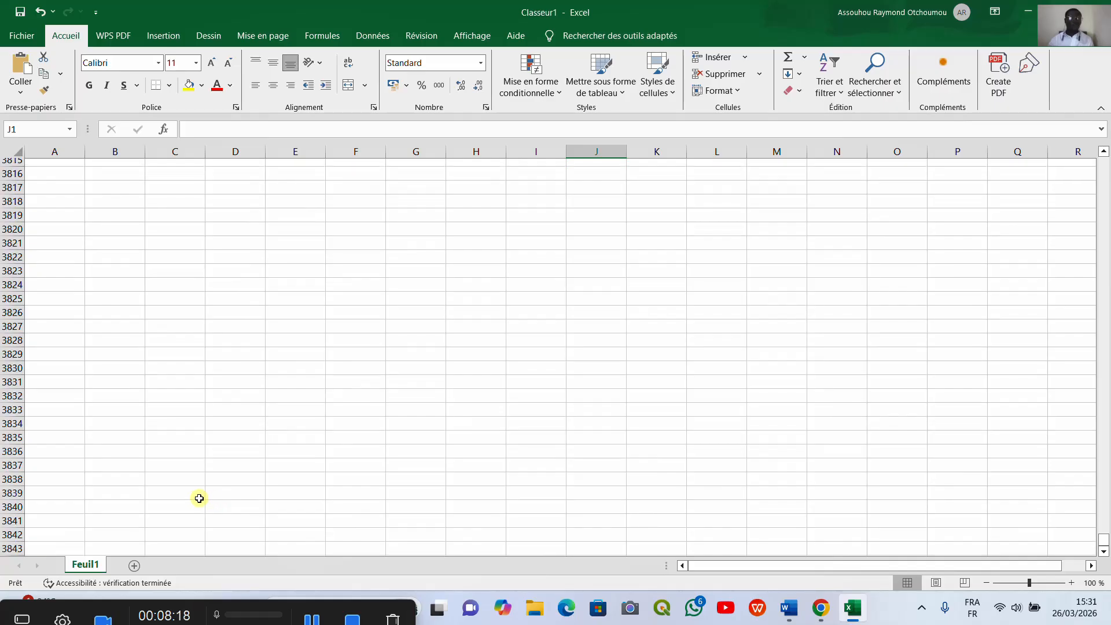
{"action": "scroll", "coordinate": [152, 481], "scroll_direction": "up", "scroll_amount": 20}
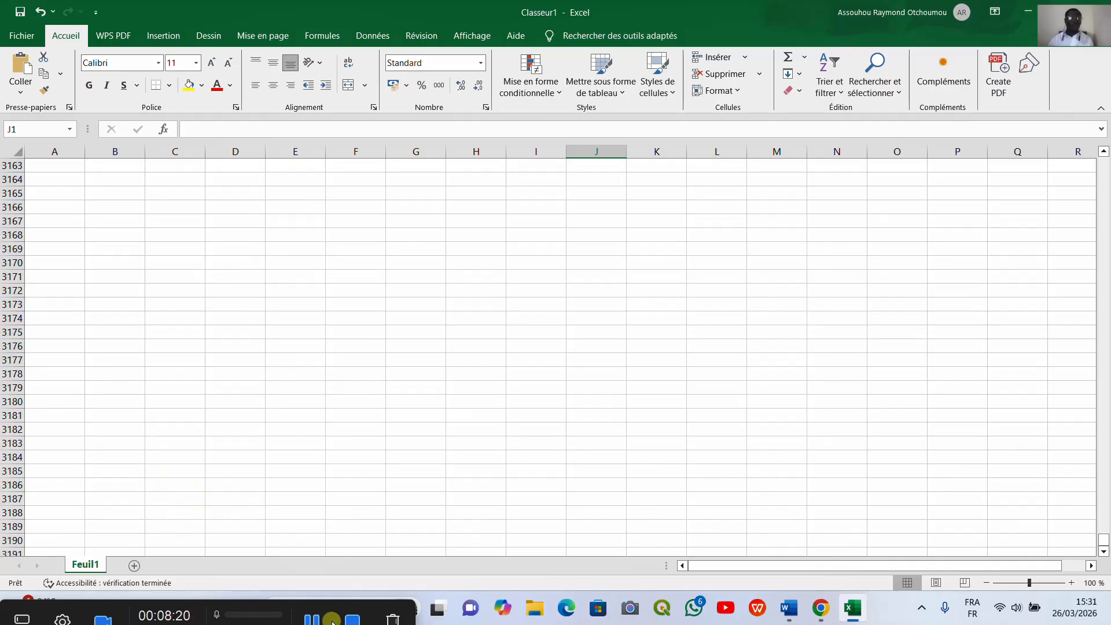
Step: Return to the top, select column A and paste the copied contour data
{"action": "key", "text": "ctrl+Home"}
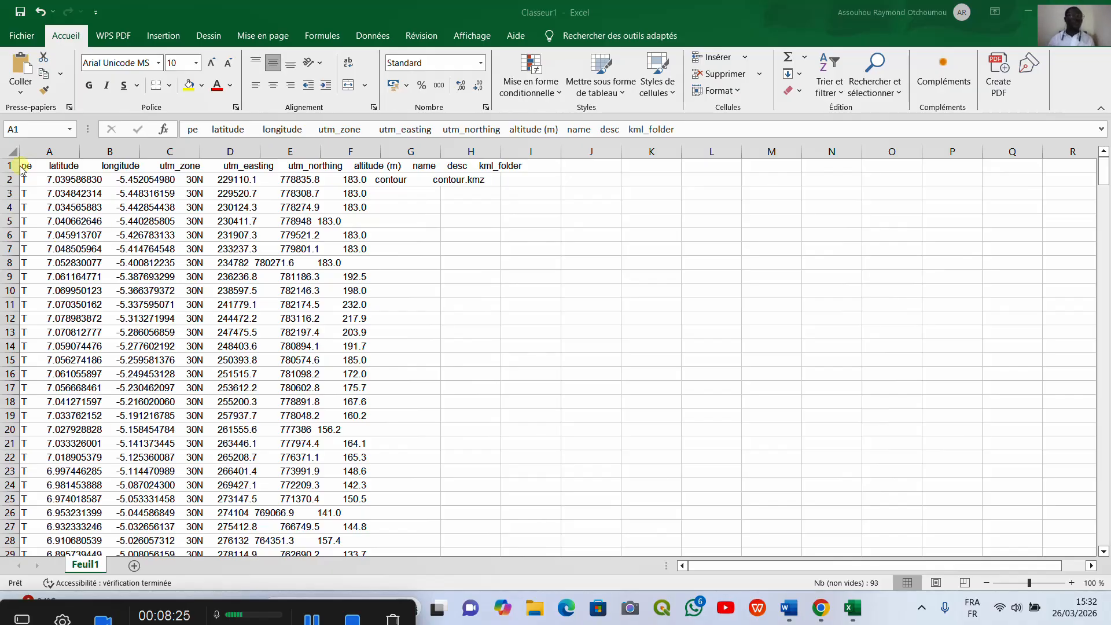
{"action": "left_click", "coordinate": [62, 152]}
{"action": "key", "text": "ctrl+v"}
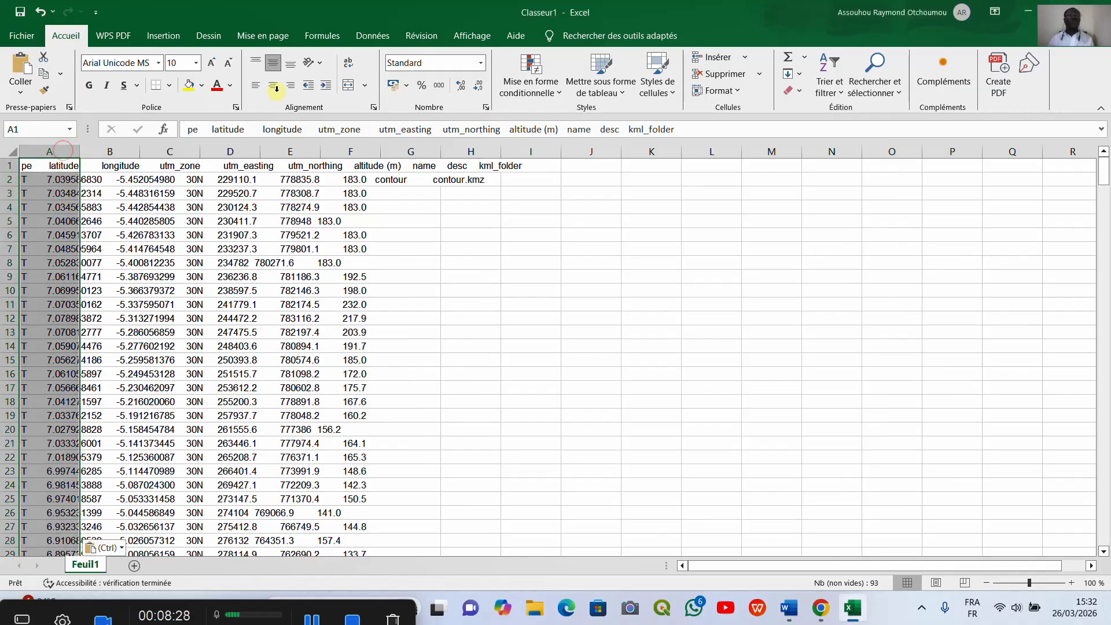
Step: Split the pasted column A into separate columns with Text to Columns, delimited by tab and space
{"action": "left_click", "coordinate": [376, 36]}
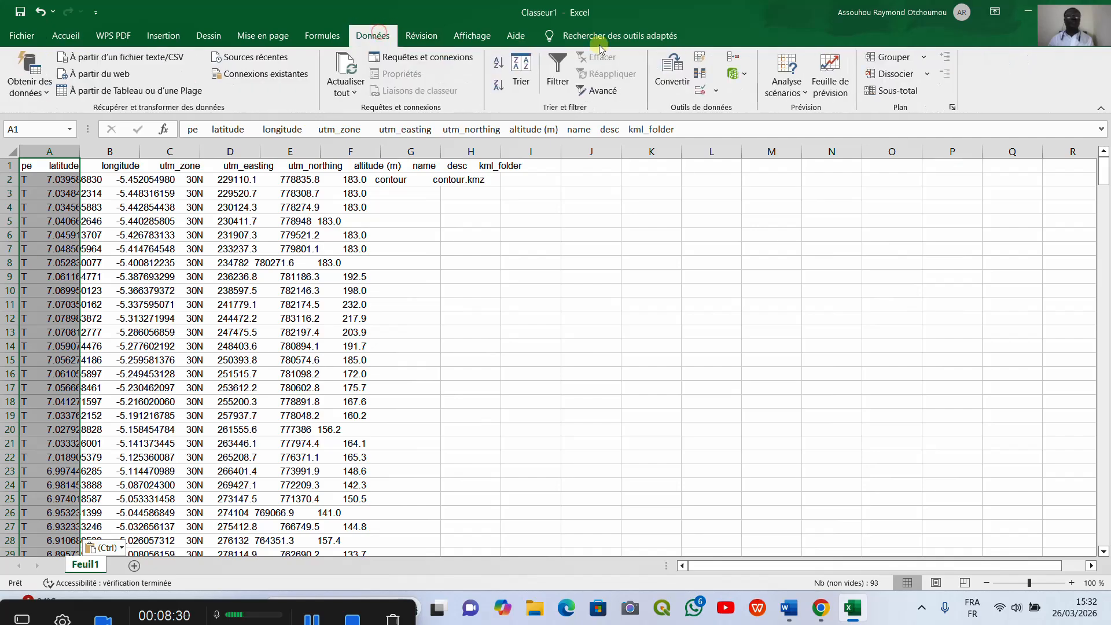
{"action": "left_click", "coordinate": [652, 87]}
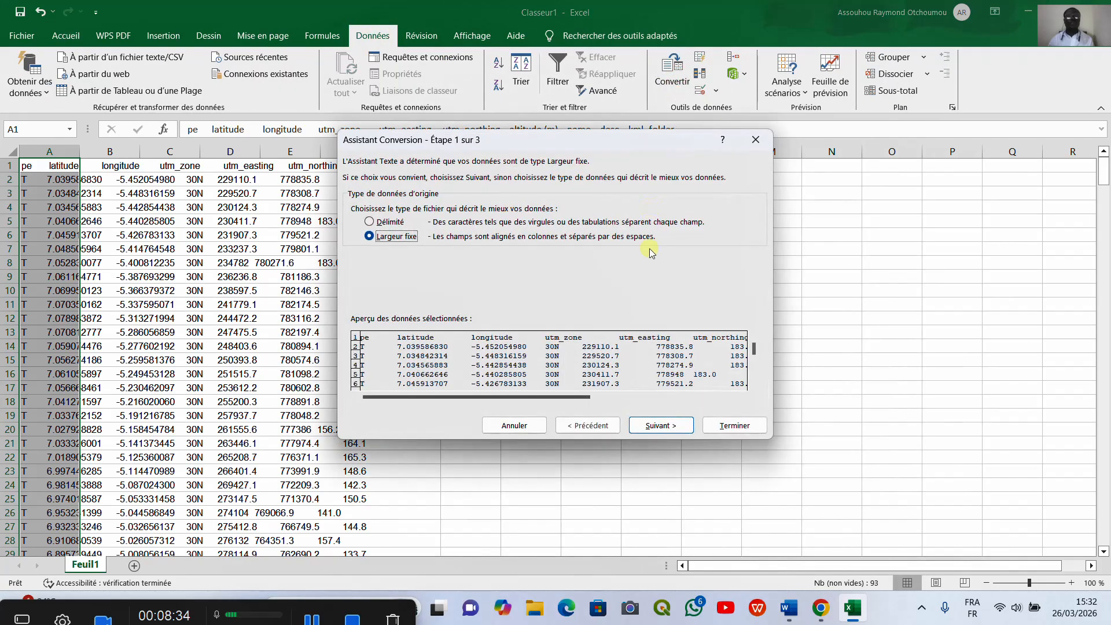
{"action": "left_click", "coordinate": [369, 222]}
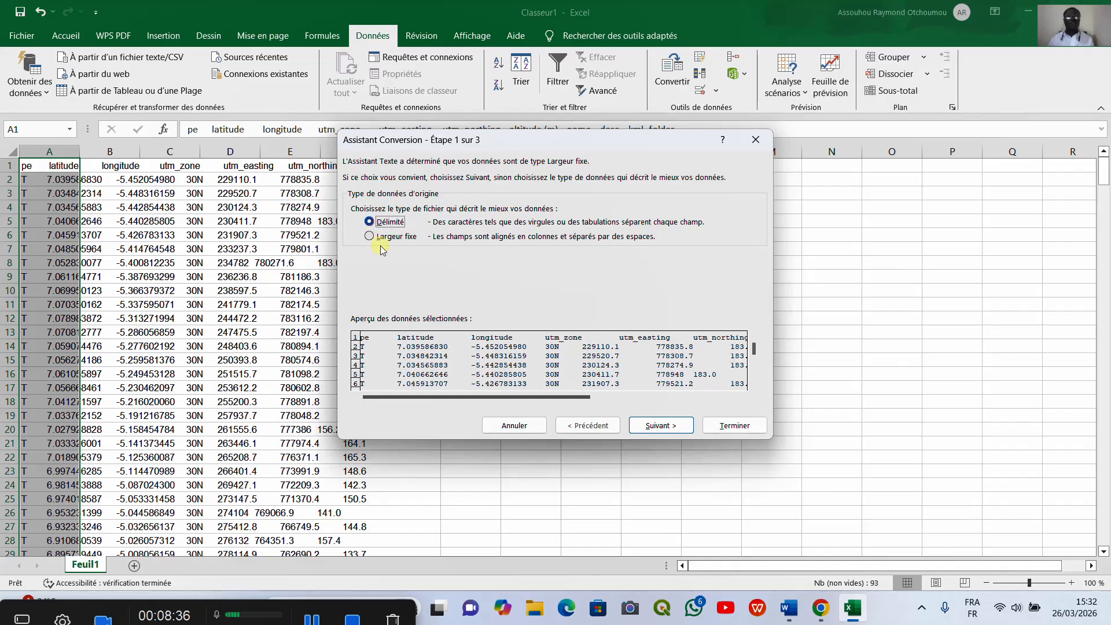
{"action": "left_click", "coordinate": [681, 428]}
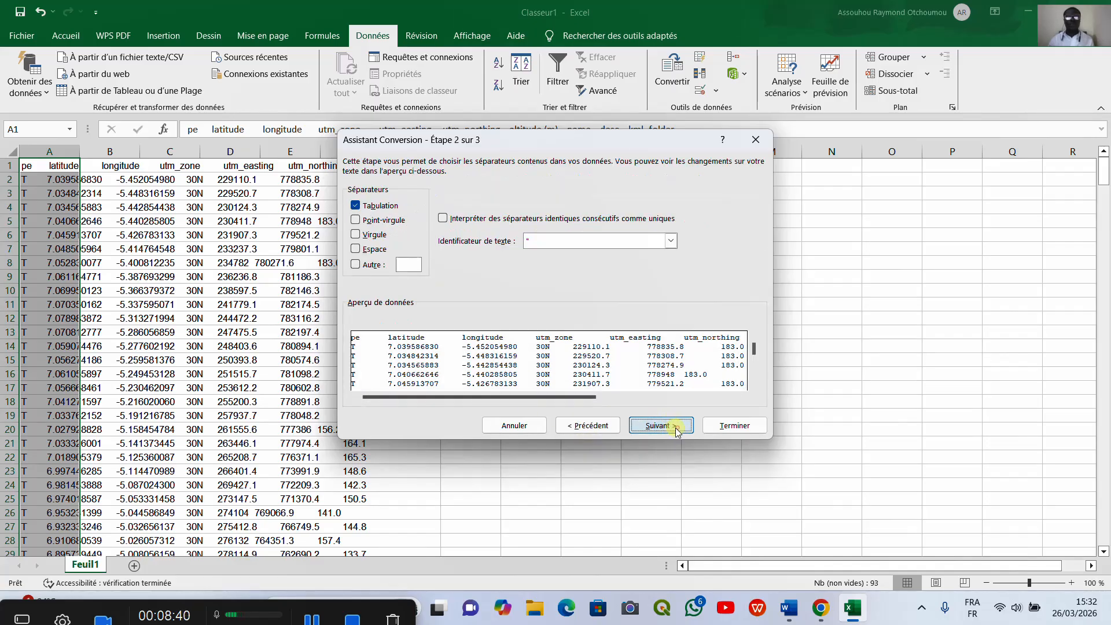
{"action": "left_click", "coordinate": [356, 248]}
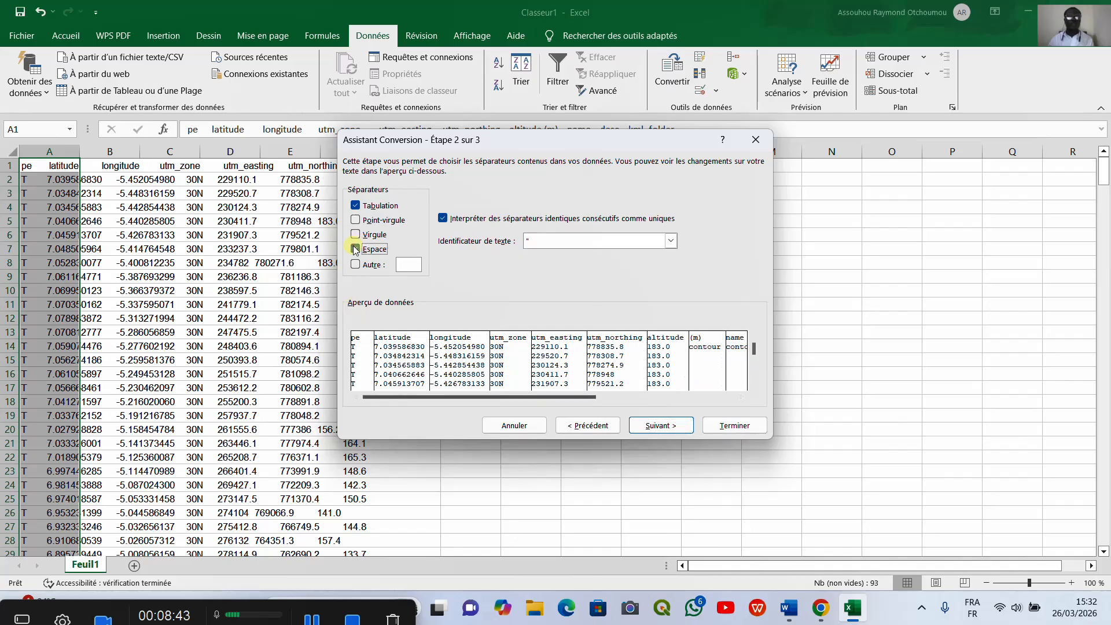
{"action": "left_click", "coordinate": [657, 427]}
{"action": "left_click", "coordinate": [722, 425]}
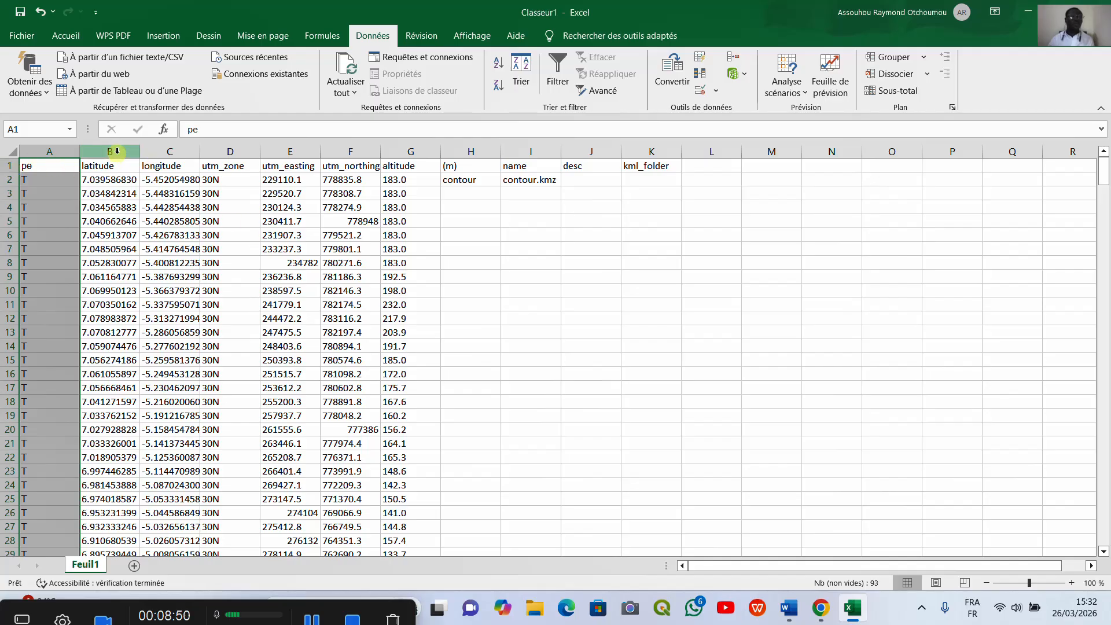
Step: Delete the latitude, longitude and utm_zone columns
{"action": "left_click", "coordinate": [116, 151]}
{"action": "right_click", "coordinate": [128, 155]}
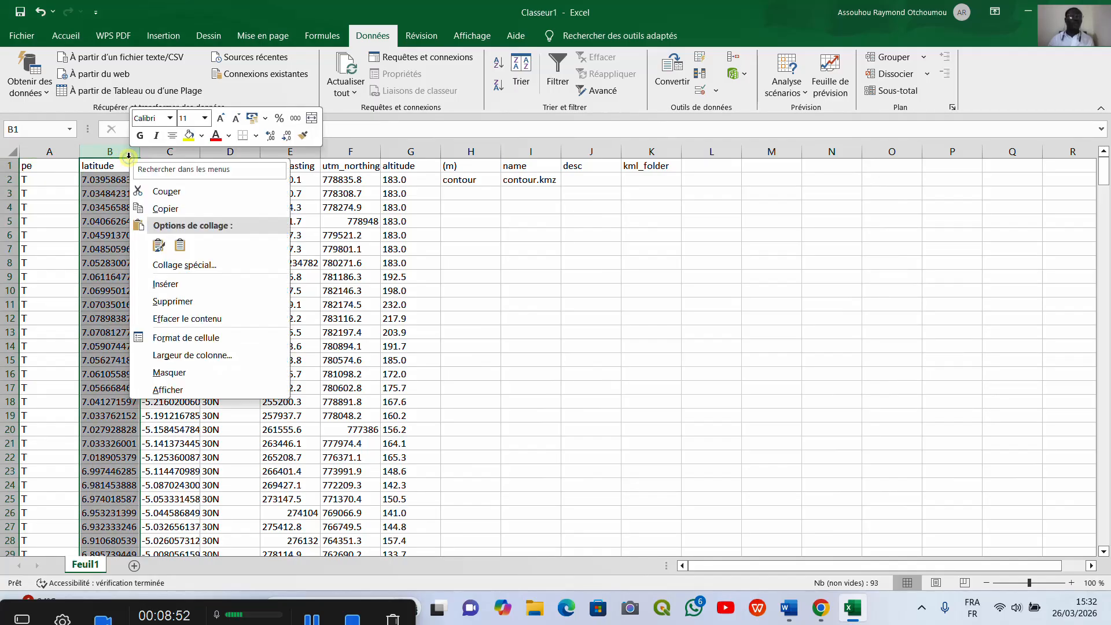
{"action": "left_click", "coordinate": [190, 302]}
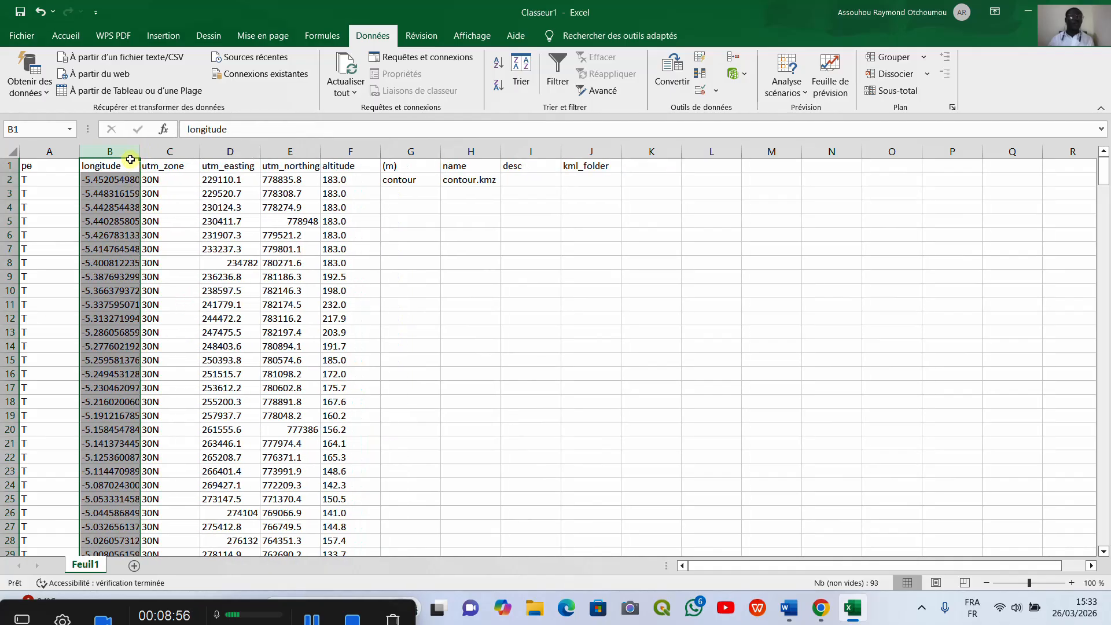
{"action": "right_click", "coordinate": [129, 158]}
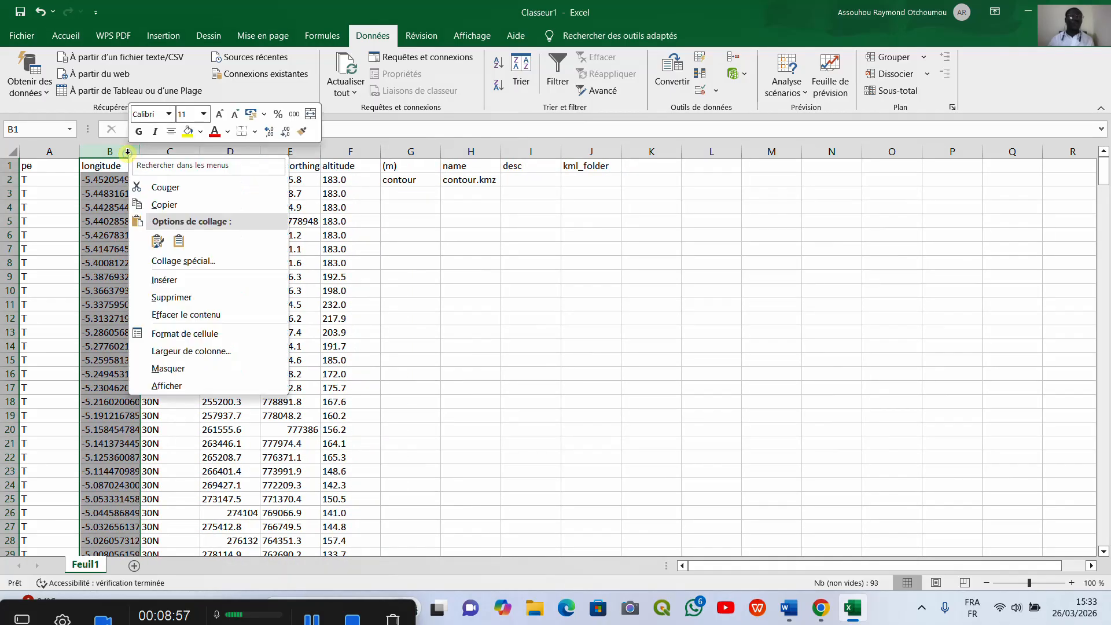
{"action": "left_click", "coordinate": [187, 304]}
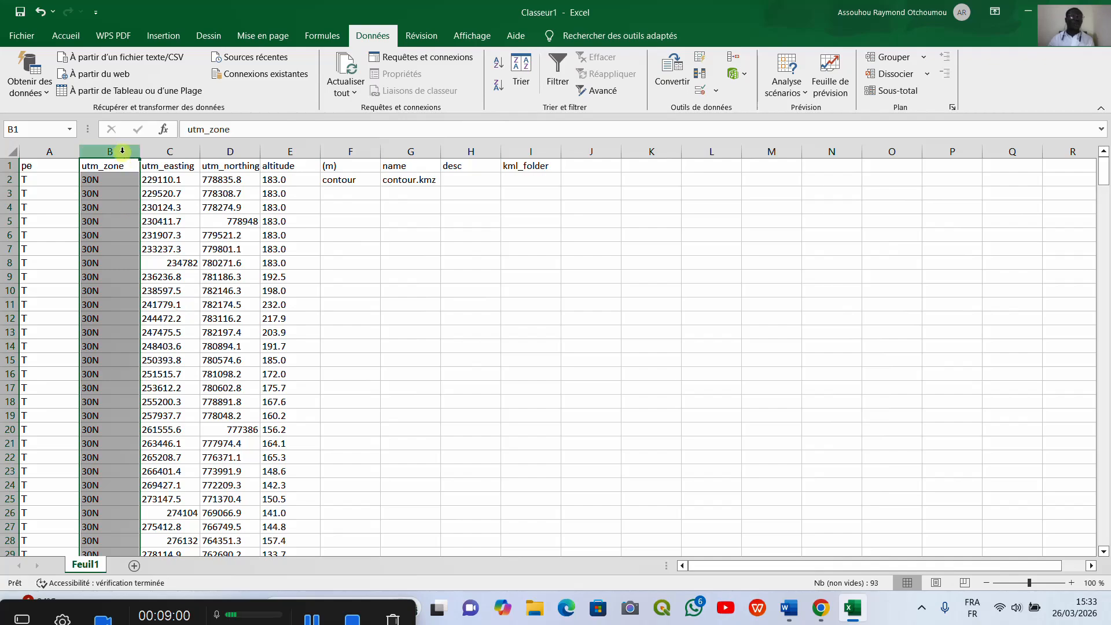
{"action": "right_click", "coordinate": [127, 149]}
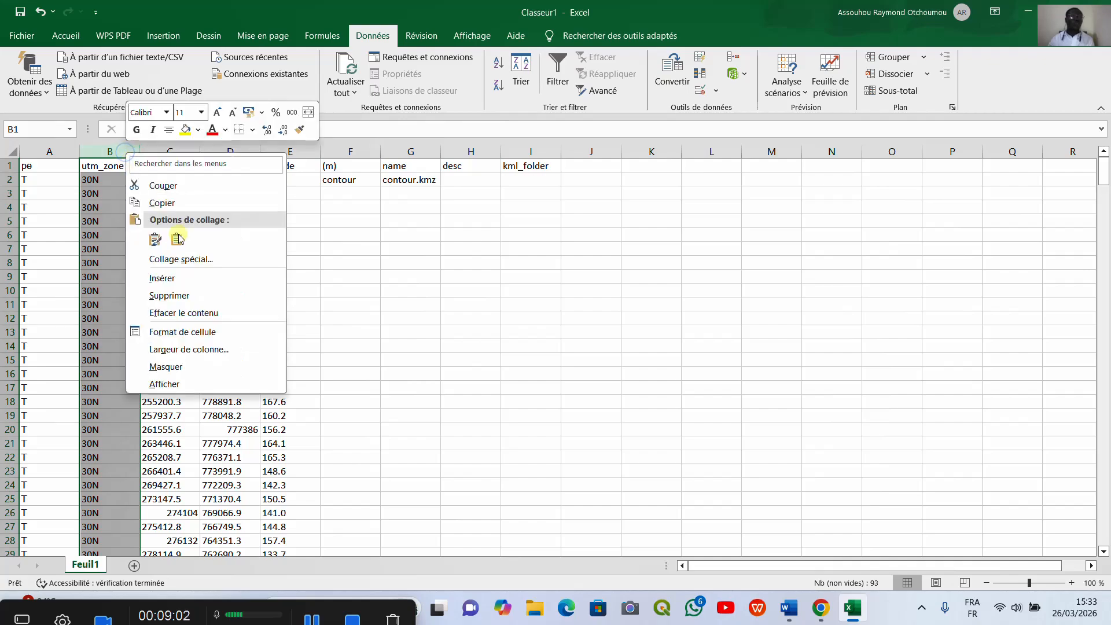
{"action": "left_click", "coordinate": [191, 297]}
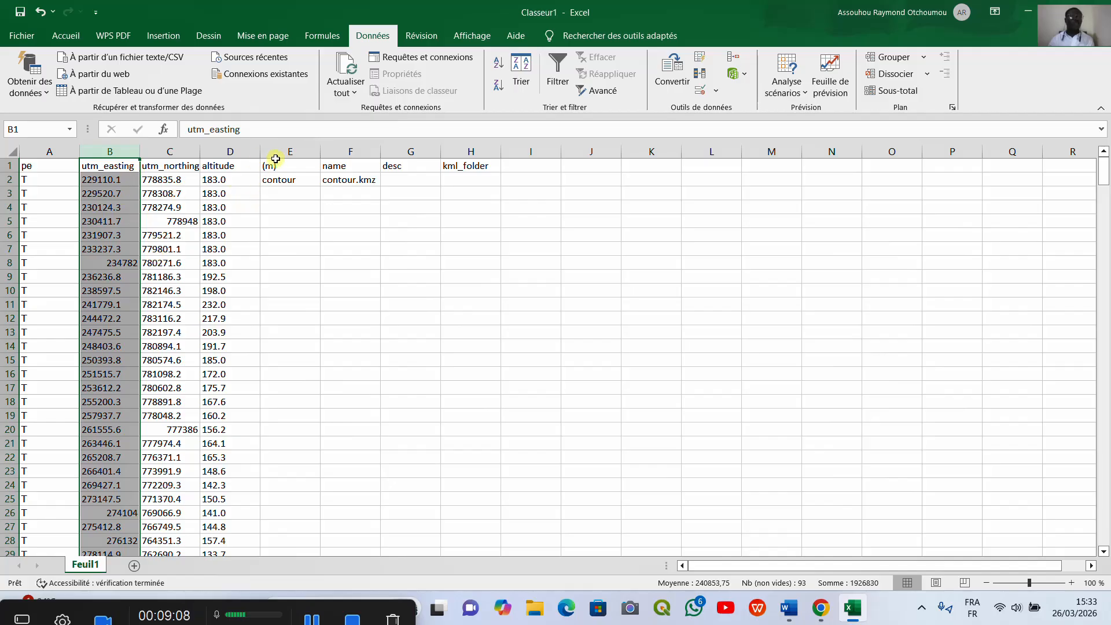
Step: Delete the (m), name, desc and kml_folder columns
{"action": "left_click", "coordinate": [282, 153]}
{"action": "right_click", "coordinate": [284, 151]}
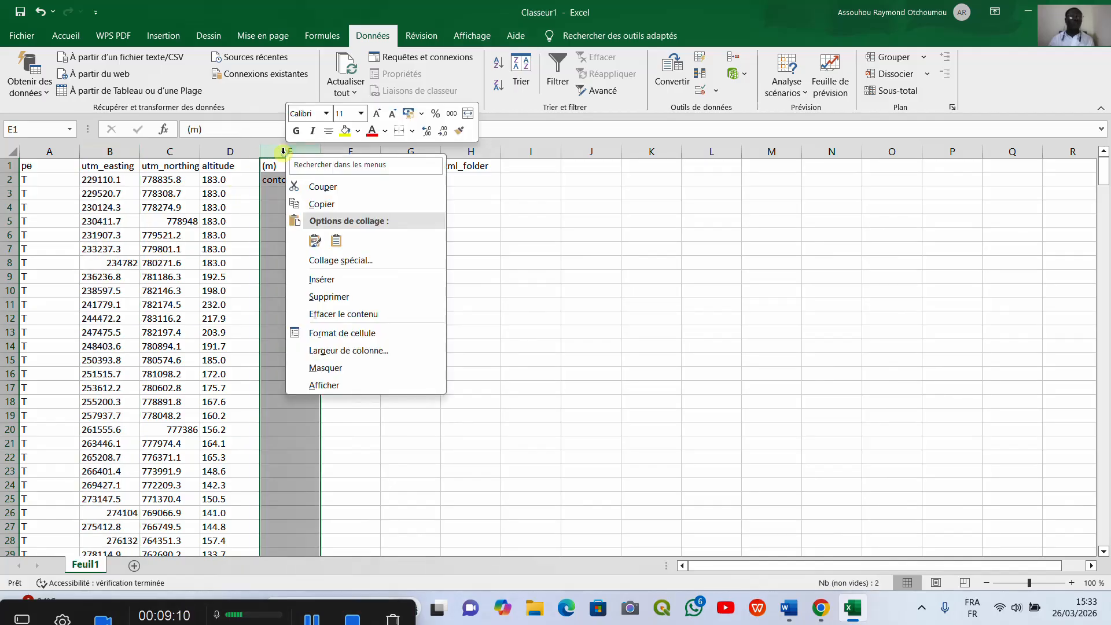
{"action": "left_click", "coordinate": [329, 297]}
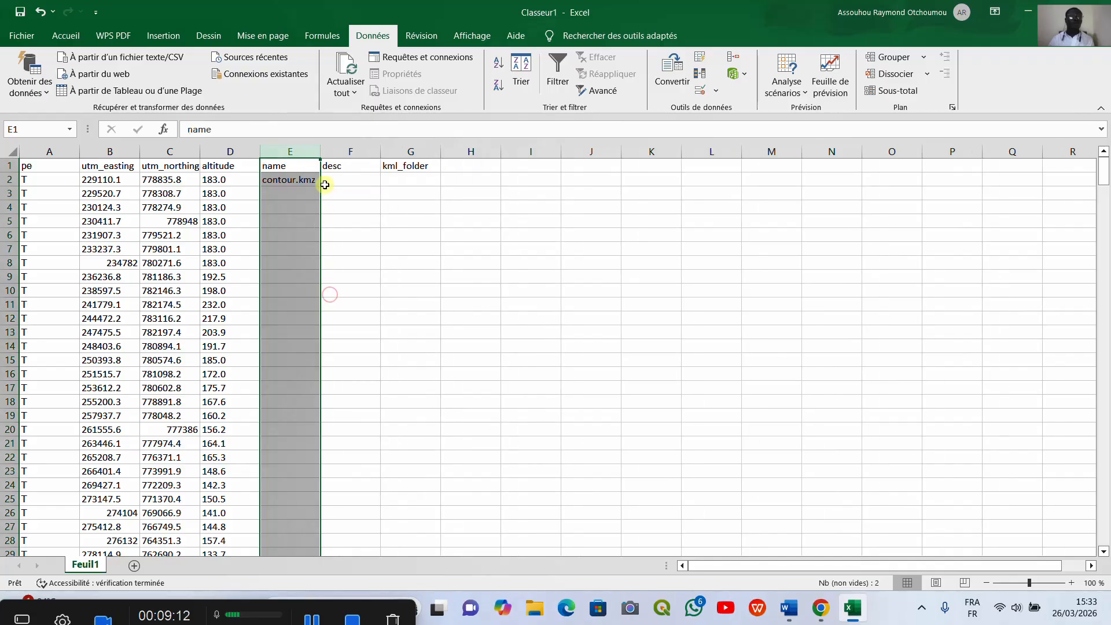
{"action": "right_click", "coordinate": [305, 153]}
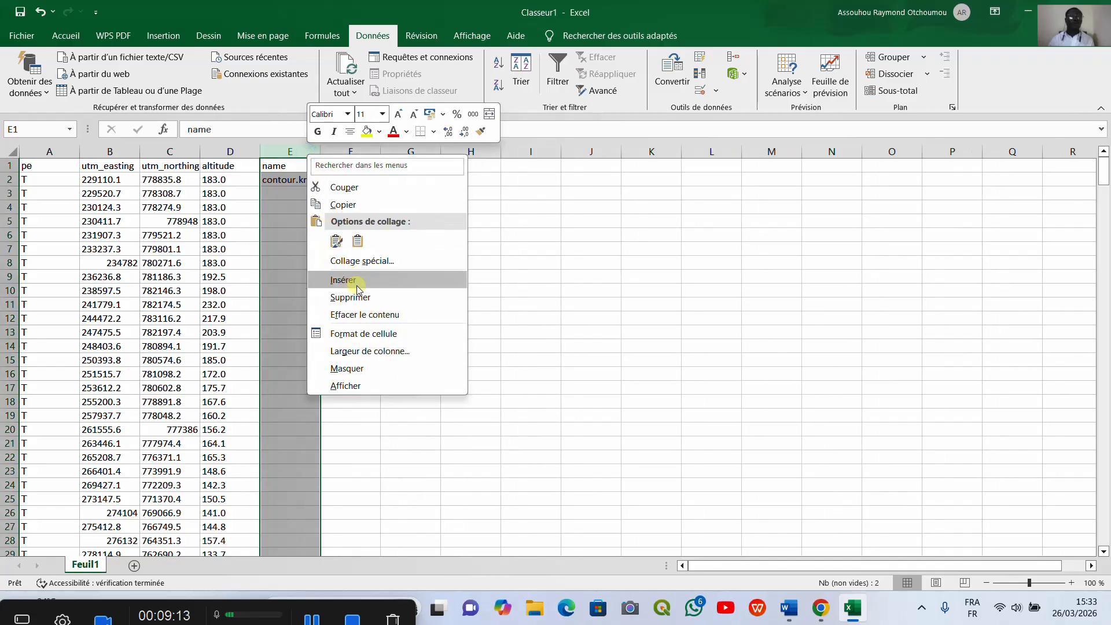
{"action": "left_click", "coordinate": [360, 298]}
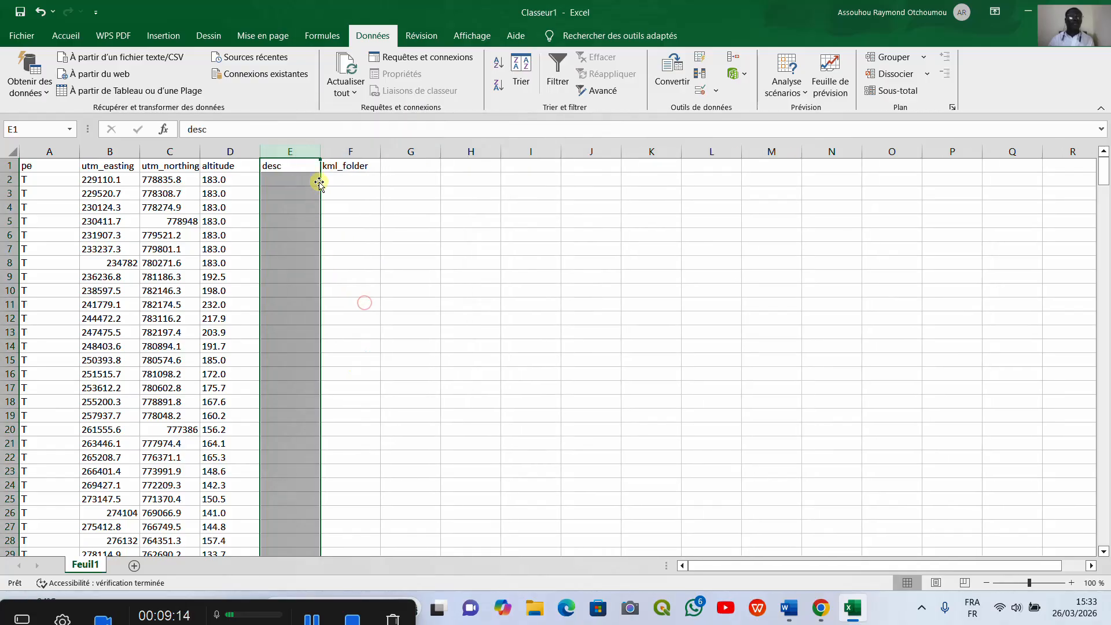
{"action": "right_click", "coordinate": [308, 152]}
{"action": "left_click", "coordinate": [357, 294]}
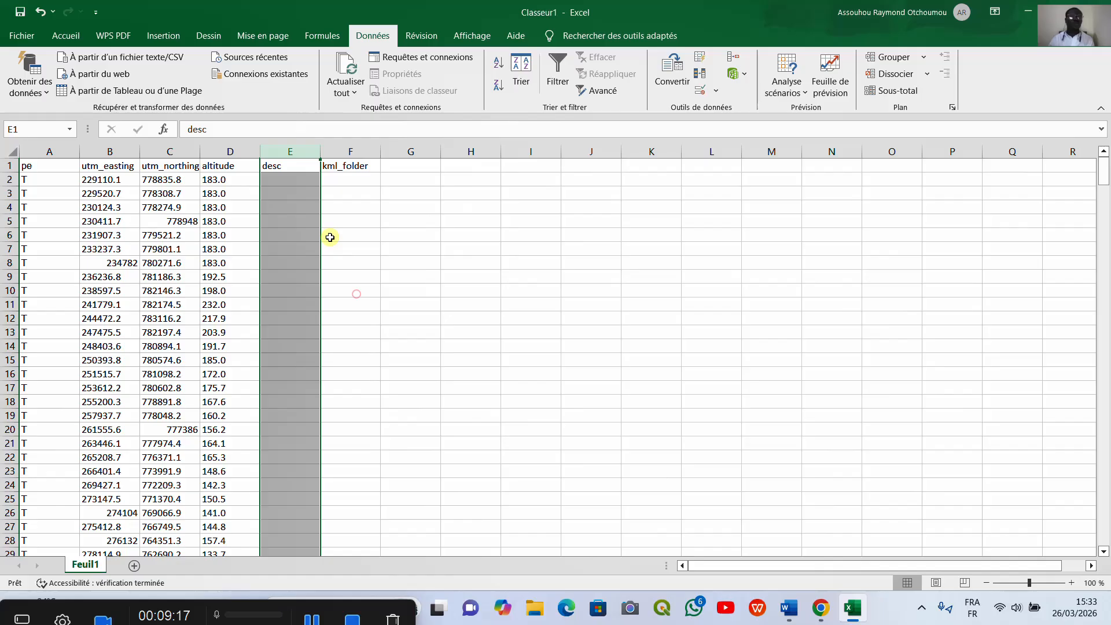
{"action": "right_click", "coordinate": [304, 153]}
{"action": "left_click", "coordinate": [357, 296]}
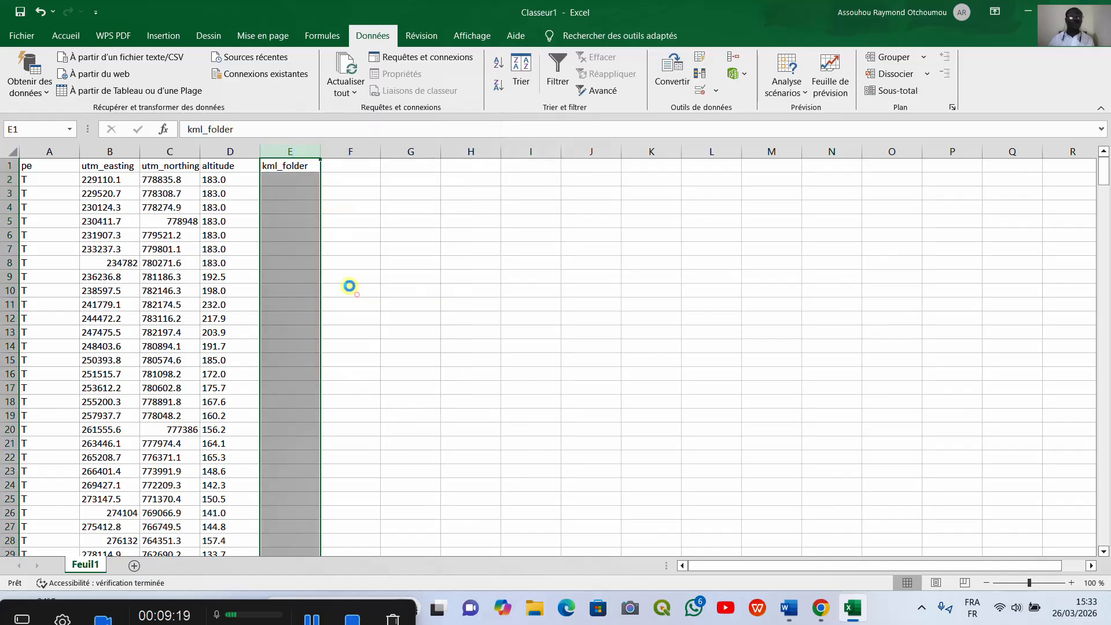
Step: Rename the column headers to points, x, y and z
{"action": "left_click", "coordinate": [64, 167]}
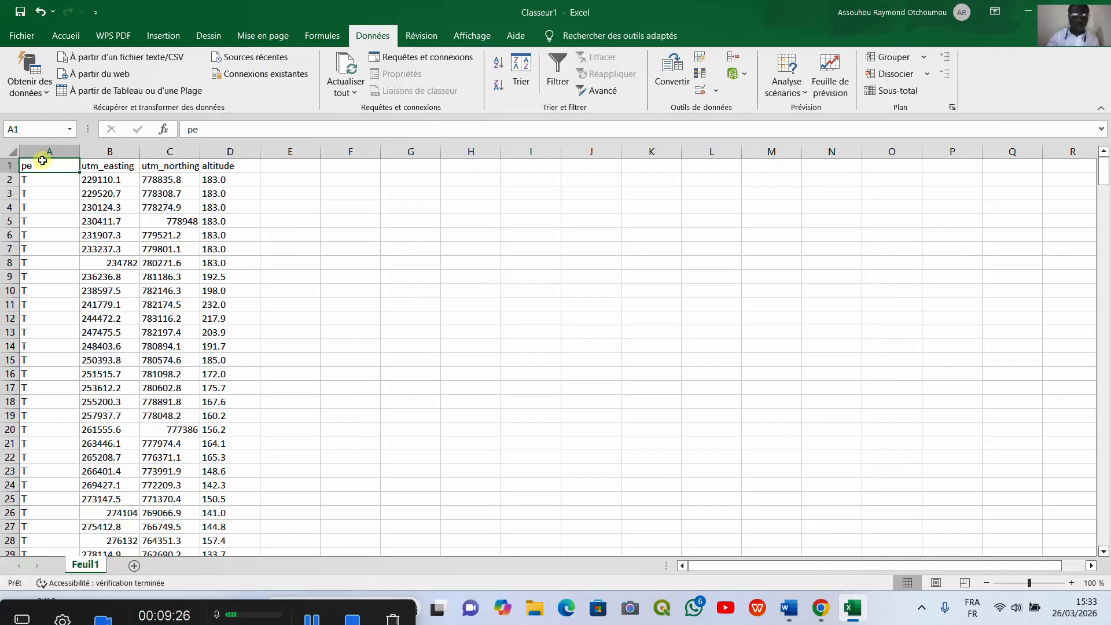
{"action": "type", "text": "point"}
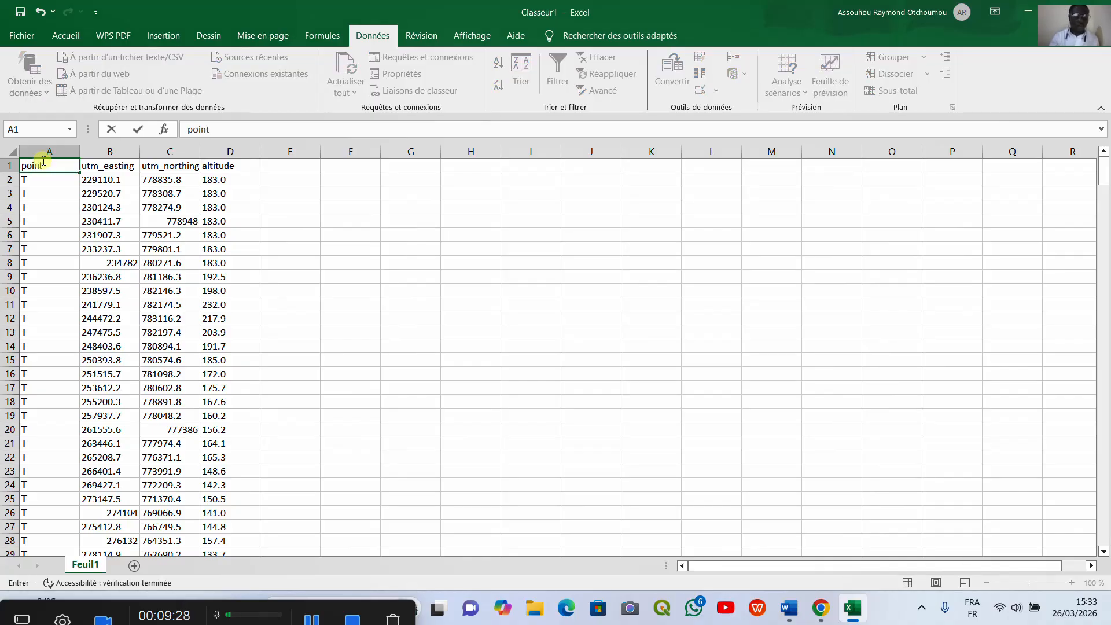
{"action": "type", "text": "s"}
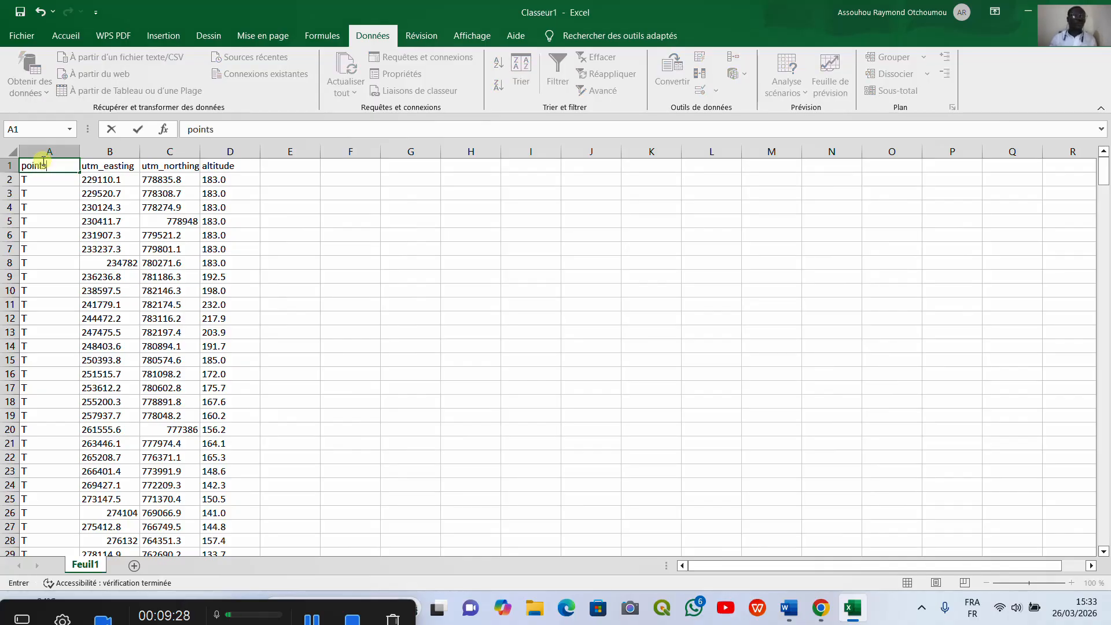
{"action": "left_click", "coordinate": [107, 166]}
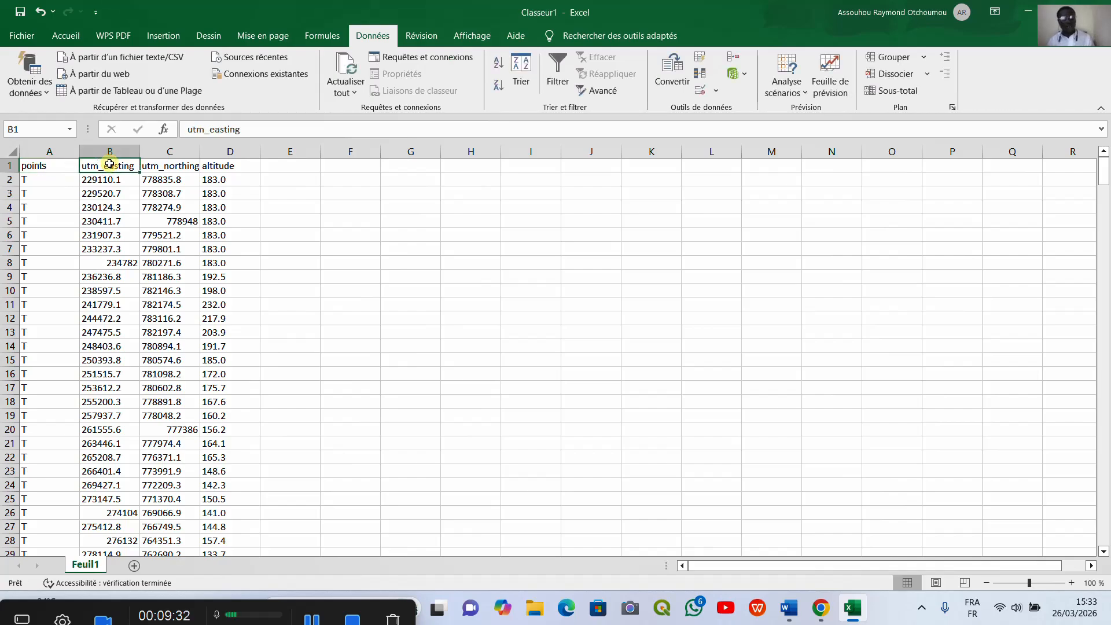
{"action": "type", "text": "x"}
{"action": "left_click", "coordinate": [184, 166]}
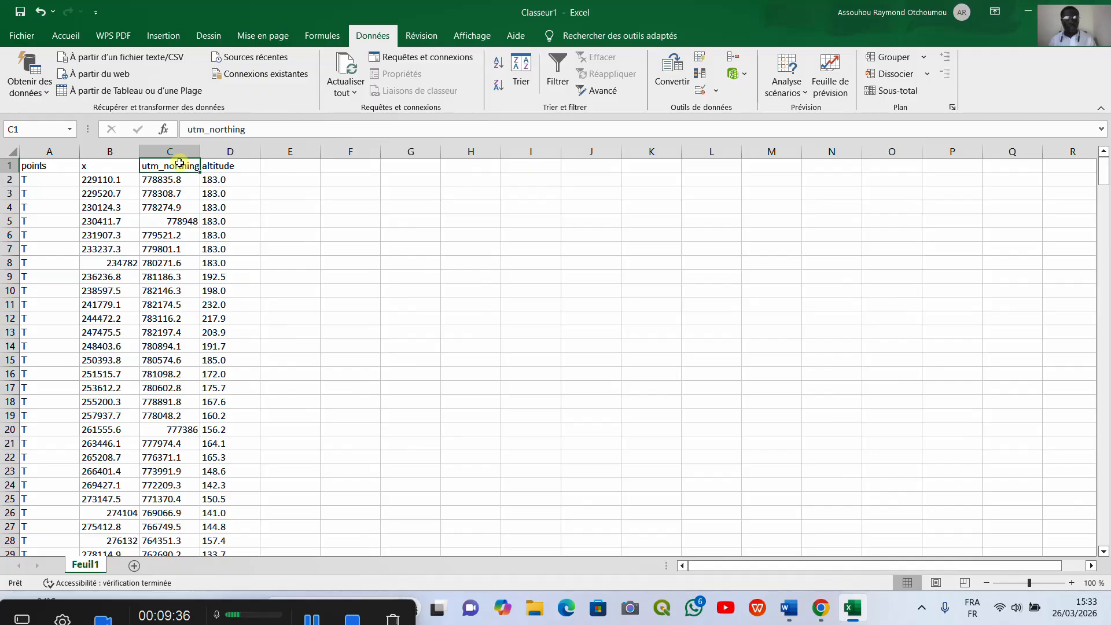
{"action": "type", "text": "y"}
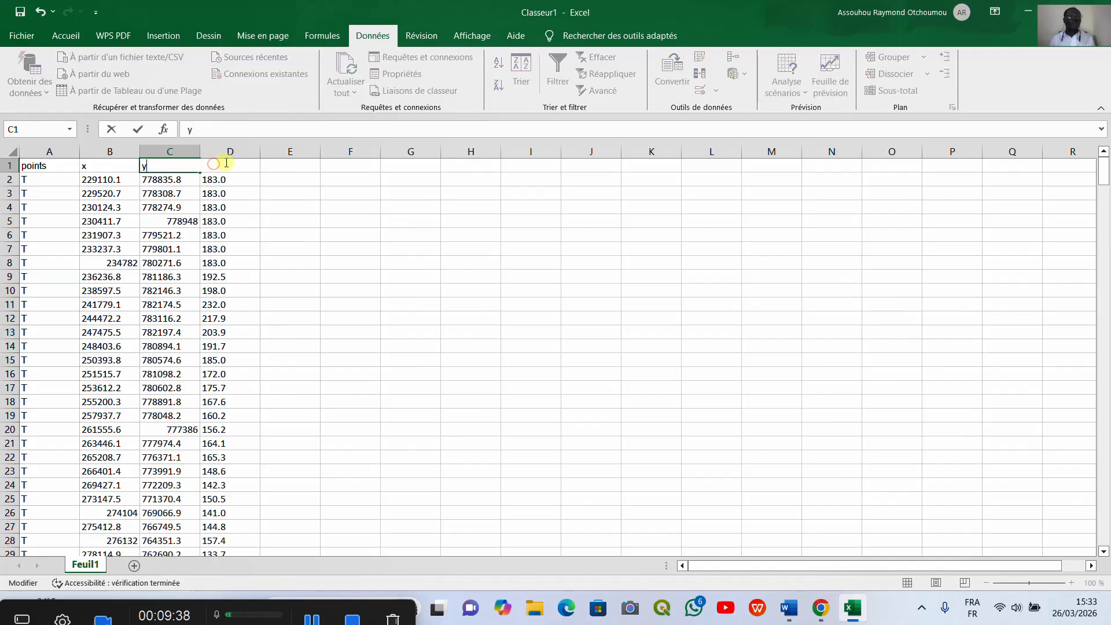
{"action": "left_click", "coordinate": [245, 181]}
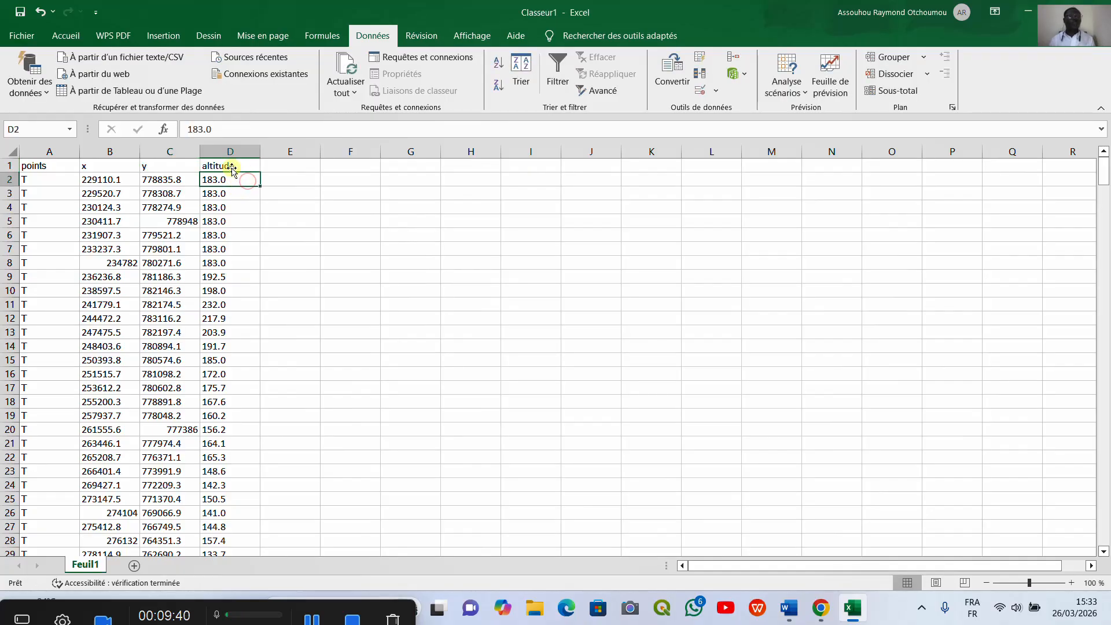
{"action": "left_click", "coordinate": [232, 167]}
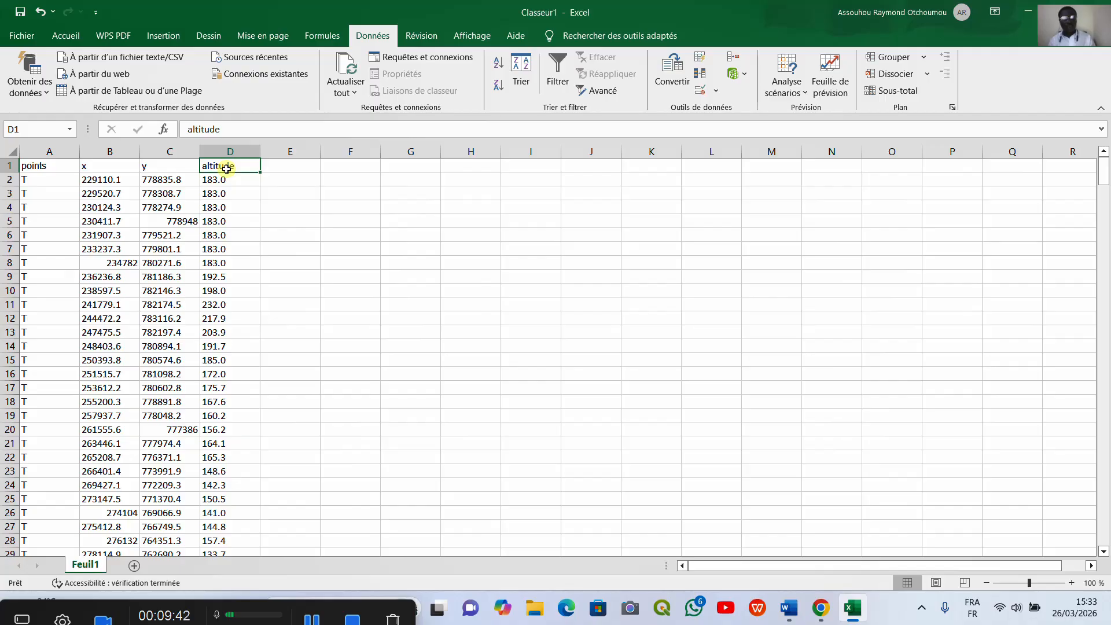
{"action": "type", "text": "z"}
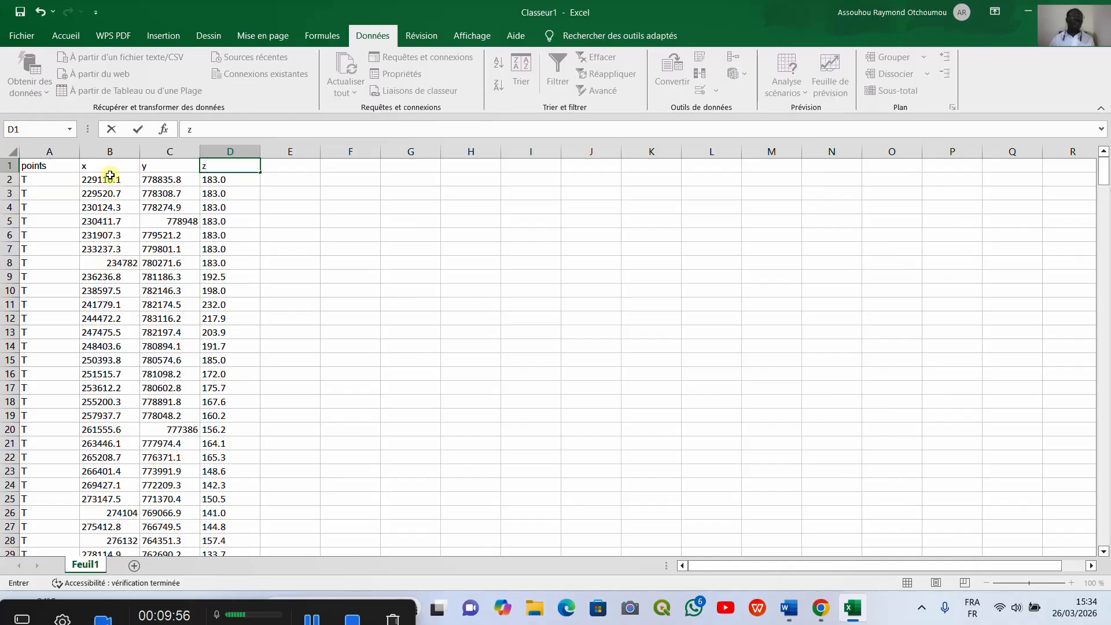
Step: Center-align the x, y and z columns
{"action": "left_click", "coordinate": [111, 151]}
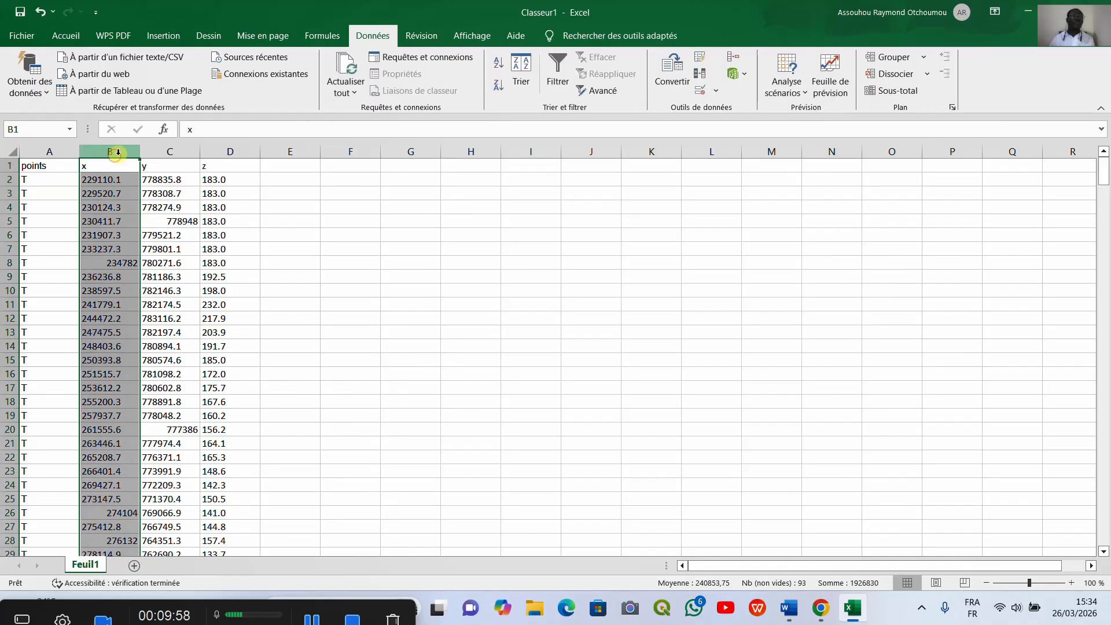
{"action": "right_click", "coordinate": [120, 148]}
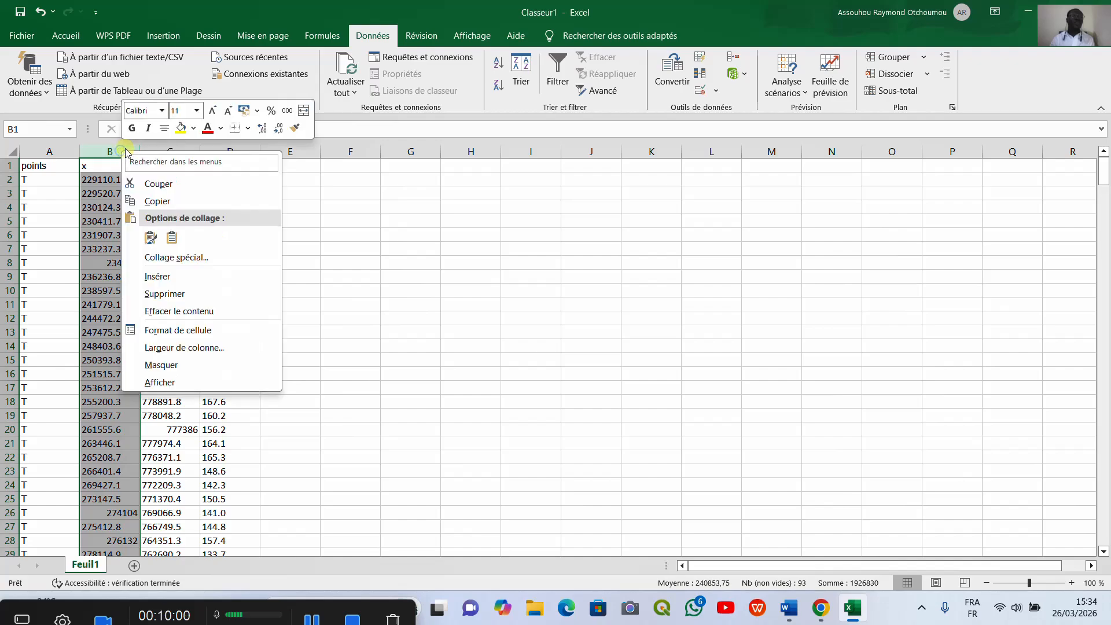
{"action": "left_click", "coordinate": [165, 128]}
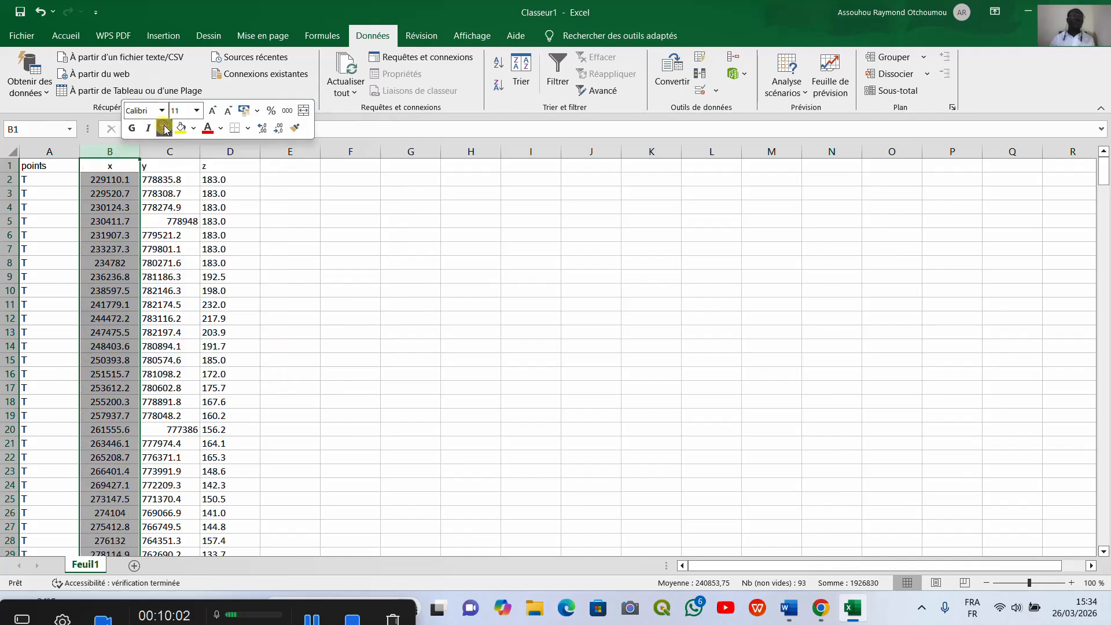
{"action": "left_click", "coordinate": [185, 150]}
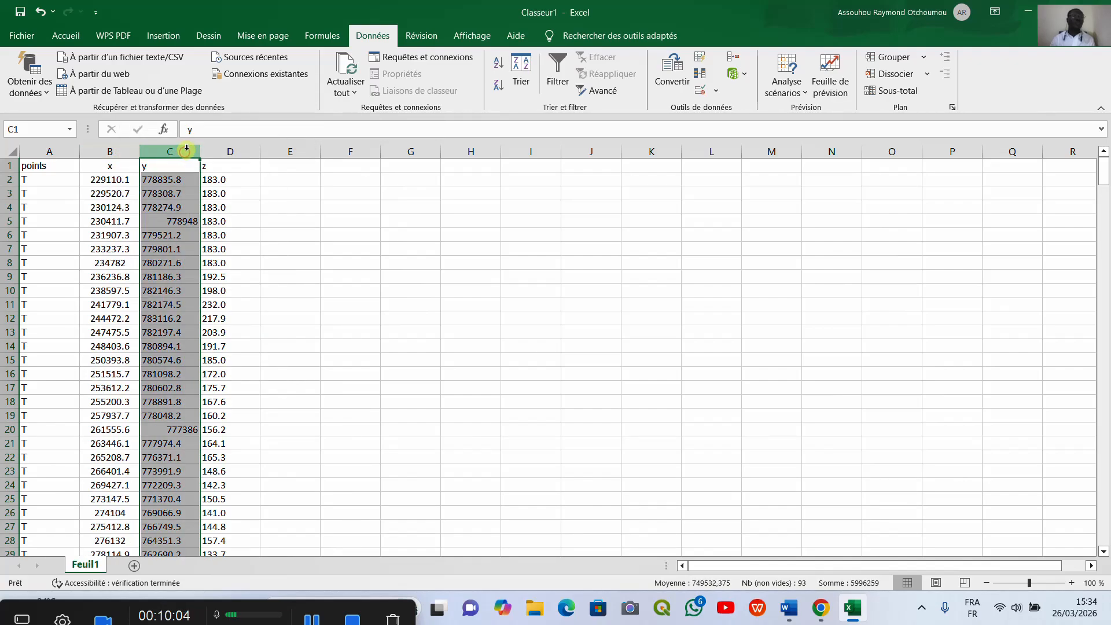
{"action": "right_click", "coordinate": [182, 150]}
{"action": "left_click", "coordinate": [225, 128]}
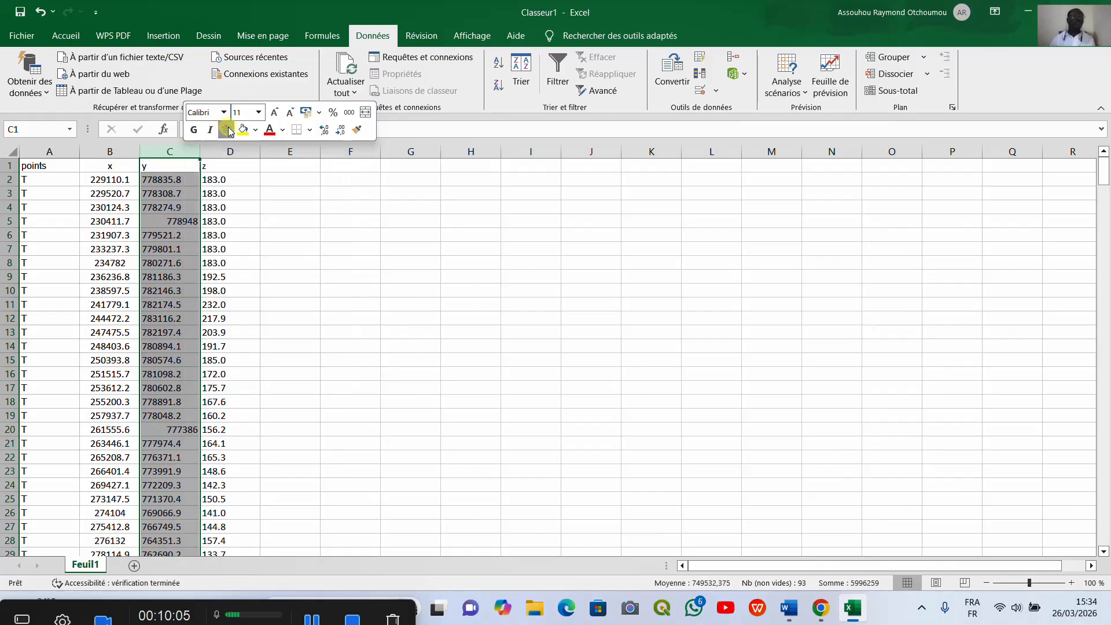
{"action": "left_click", "coordinate": [226, 149]}
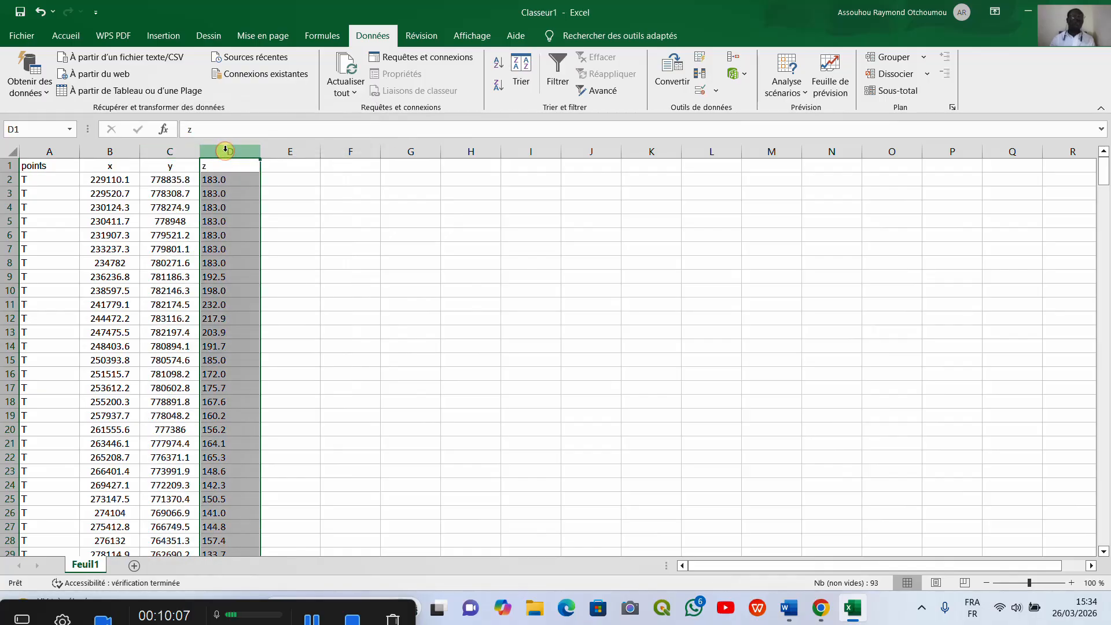
{"action": "right_click", "coordinate": [225, 149]}
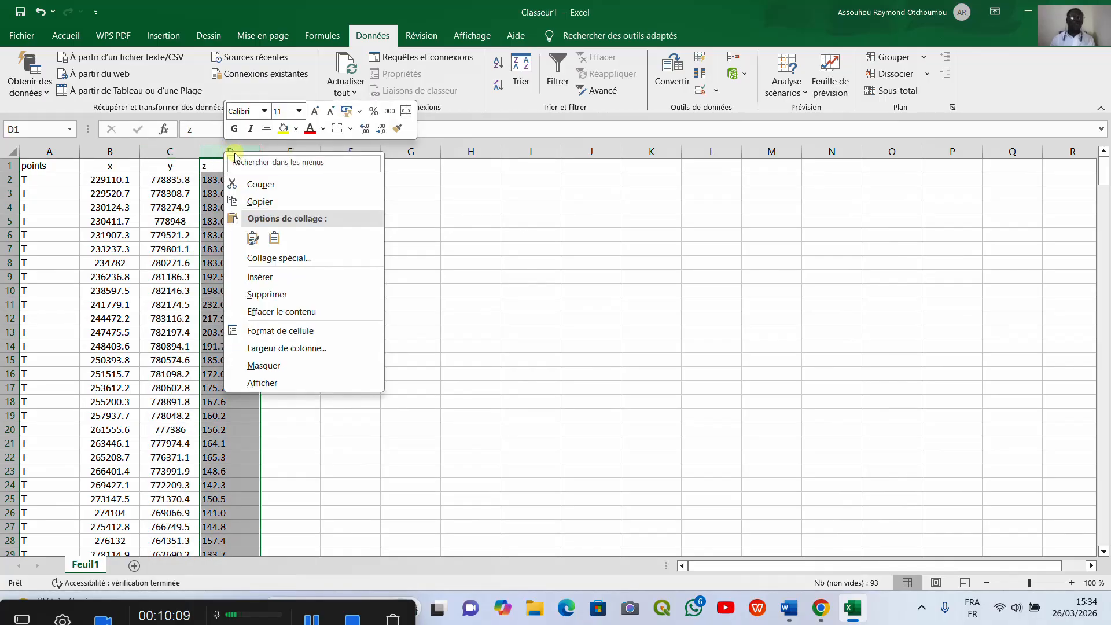
{"action": "left_click", "coordinate": [266, 128]}
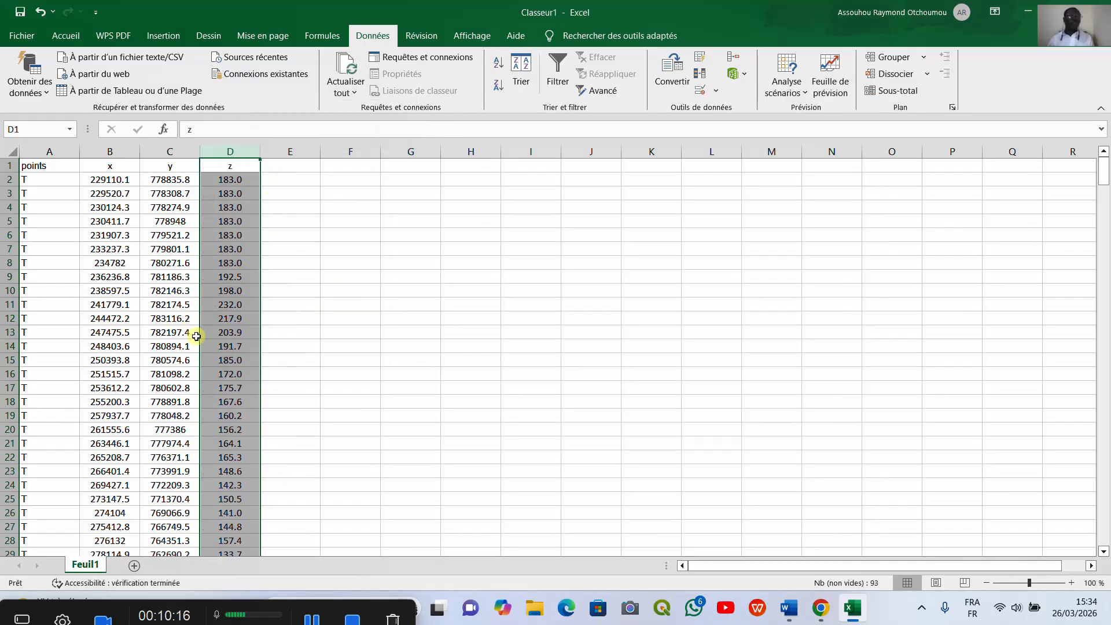
{"action": "scroll", "coordinate": [188, 308], "scroll_direction": "down", "scroll_amount": 20}
{"action": "scroll", "coordinate": [188, 308], "scroll_direction": "up", "scroll_amount": 20}
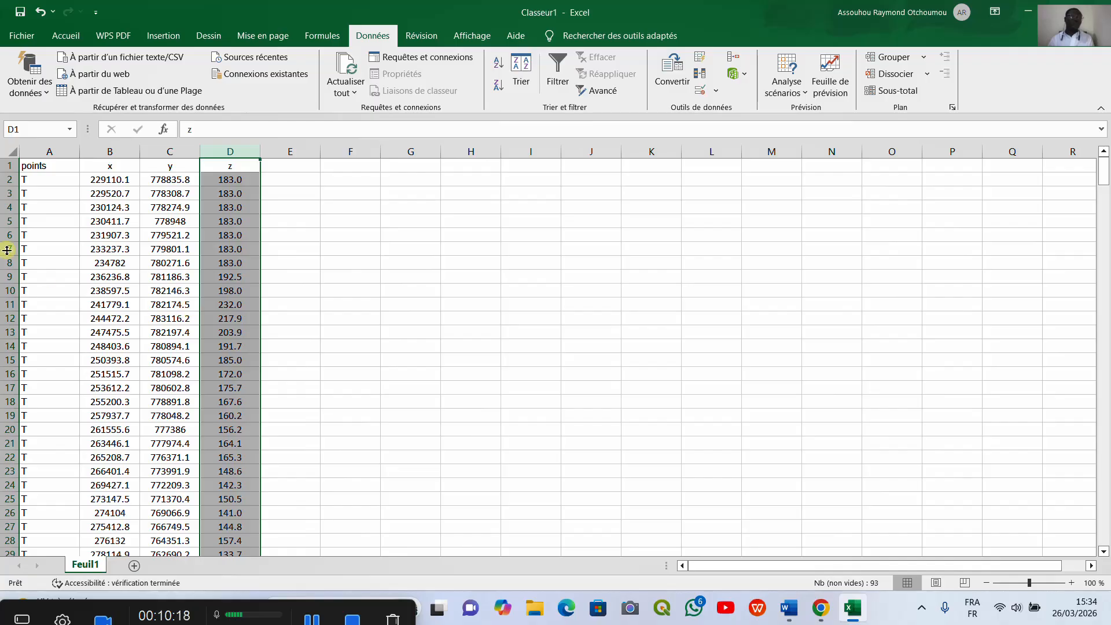
Step: Number the points B1 to B92 down the points column by entering B1 in the first cell and filling down
{"action": "left_click", "coordinate": [47, 180]}
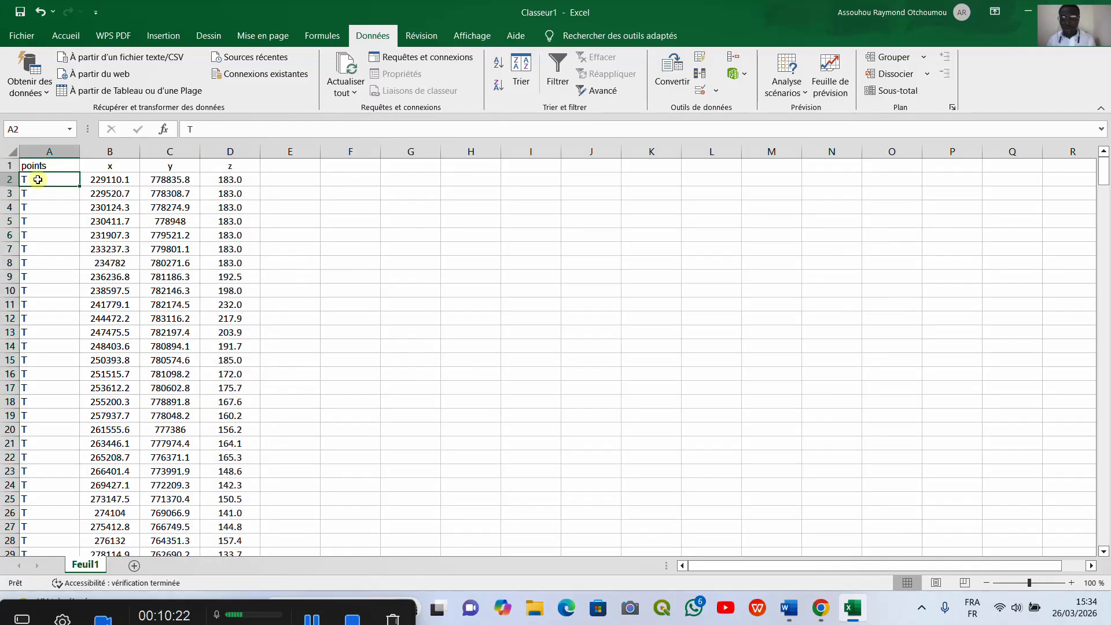
{"action": "type", "text": "b"}
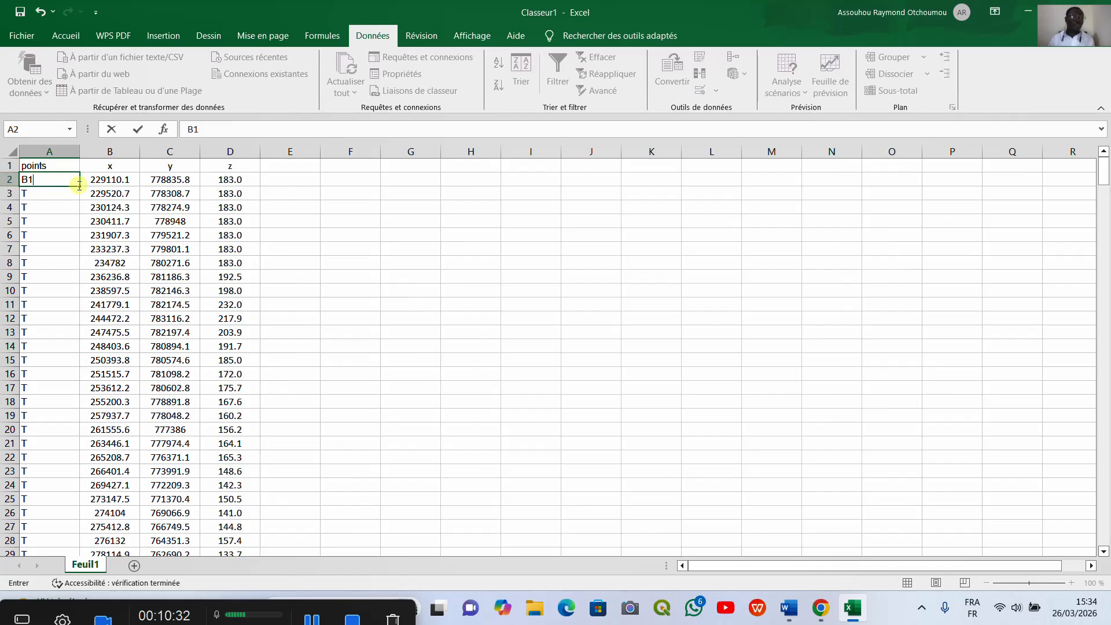
{"action": "mouse_move", "coordinate": [79, 188]}
{"action": "left_mouse_down"}
{"action": "mouse_move", "coordinate": [82, 564]}
{"action": "mouse_move", "coordinate": [68, 564]}
{"action": "mouse_move", "coordinate": [71, 181]}
{"action": "mouse_move", "coordinate": [89, 151]}
{"action": "mouse_move", "coordinate": [77, 192]}
{"action": "left_mouse_up"}
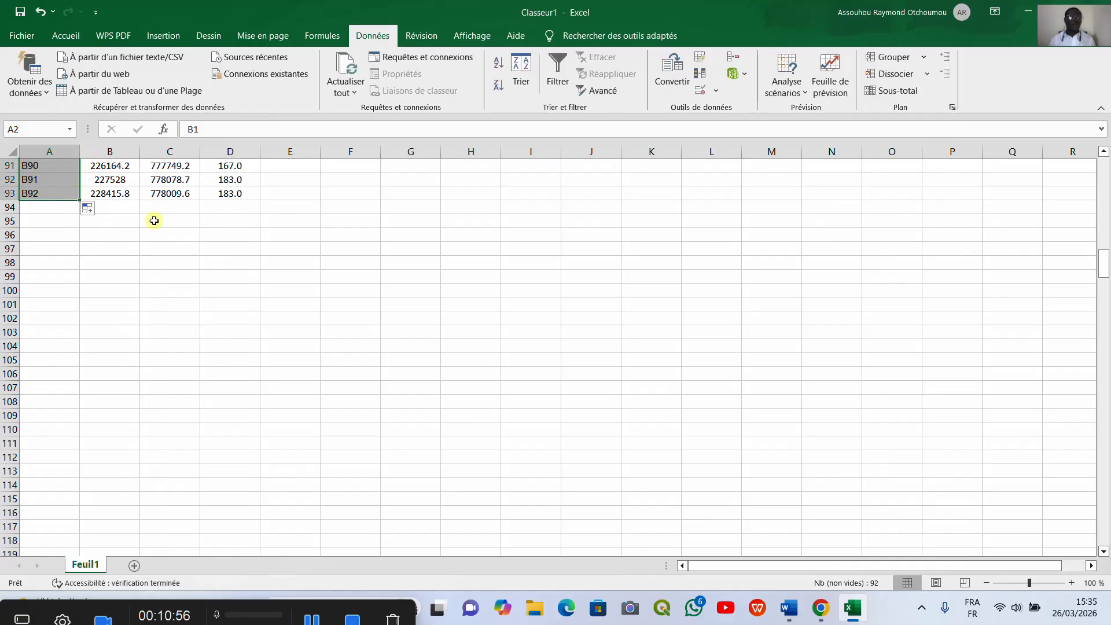
{"action": "scroll", "coordinate": [344, 325], "scroll_direction": "up", "scroll_amount": 10}
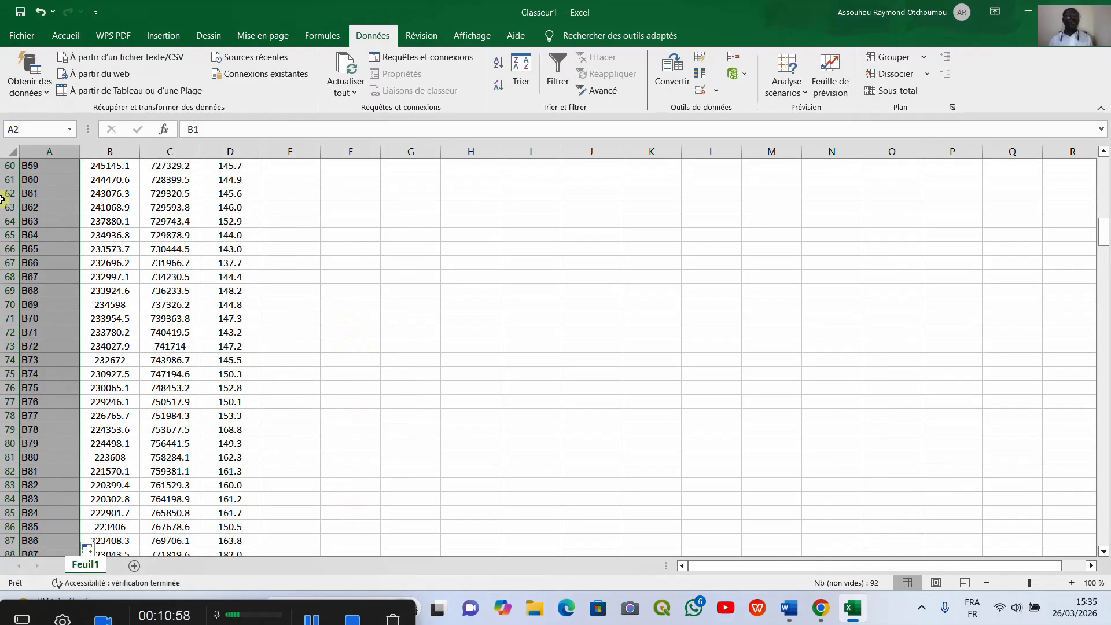
Step: Save the workbook in Documents as sommets.txt in tab-delimited text format
{"action": "left_click", "coordinate": [19, 36]}
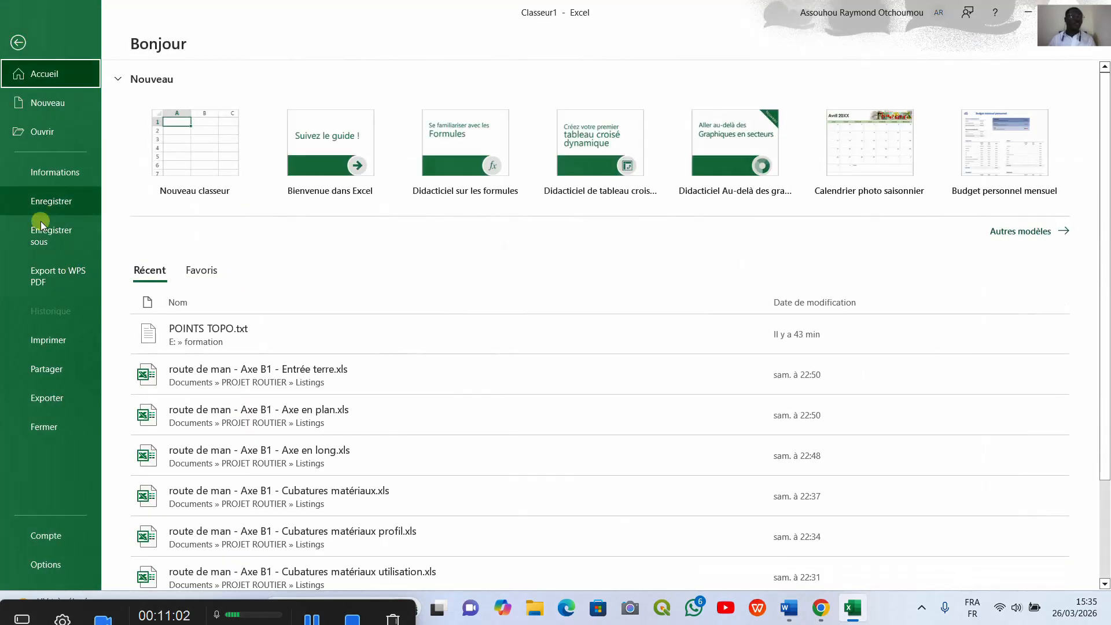
{"action": "left_click", "coordinate": [63, 232]}
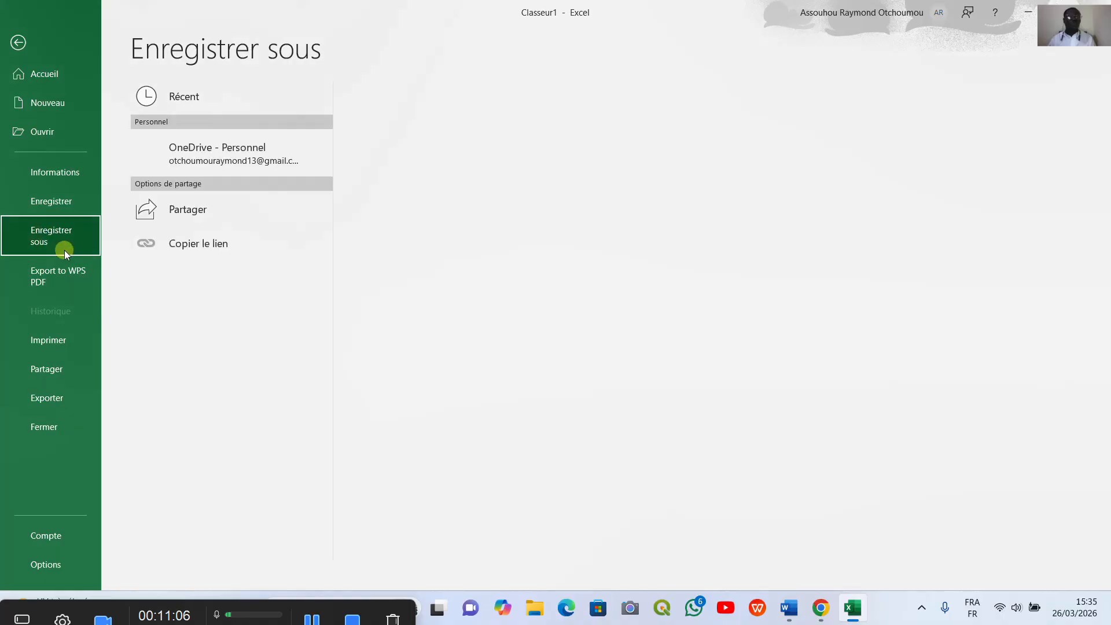
{"action": "left_click", "coordinate": [207, 363]}
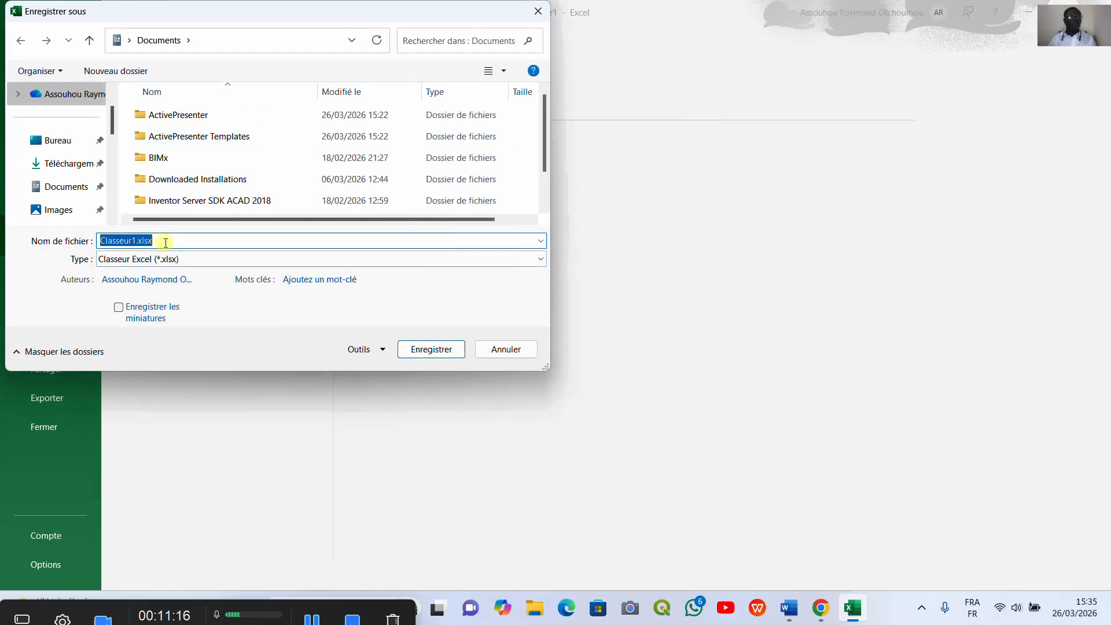
{"action": "left_click_drag", "start_coordinate": [165, 242], "coordinate": [74, 248]}
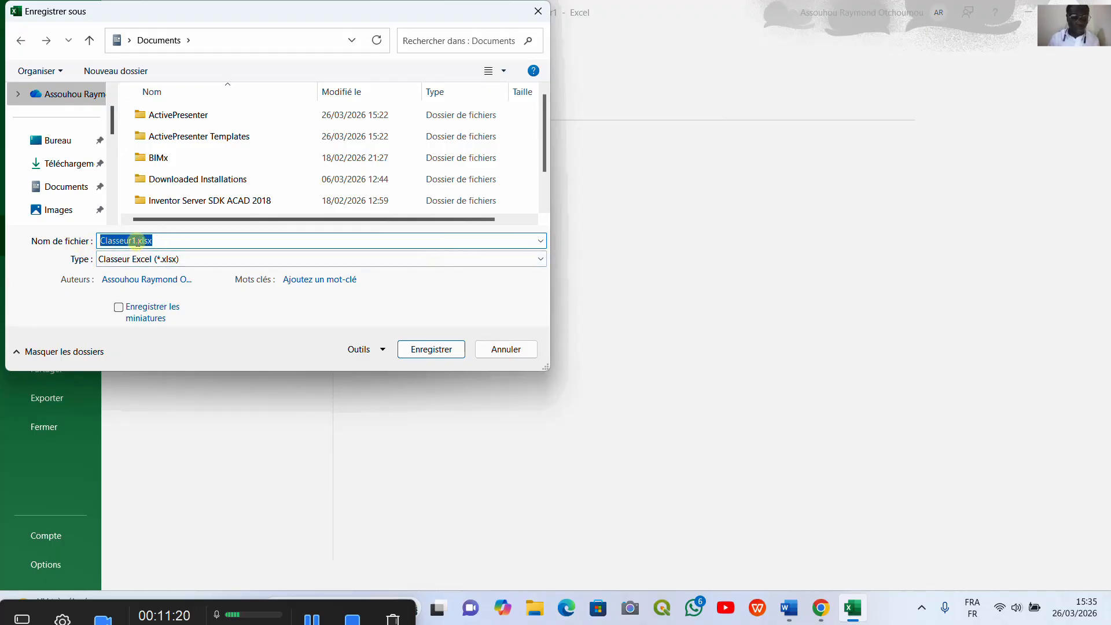
{"action": "type", "text": "sommets"}
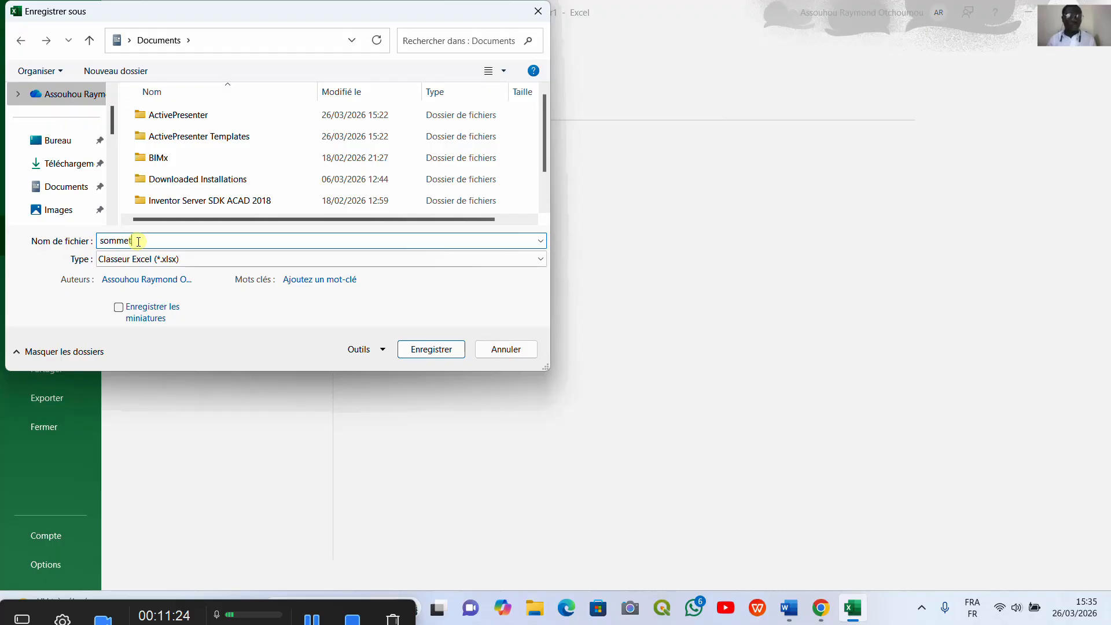
{"action": "left_click", "coordinate": [542, 259]}
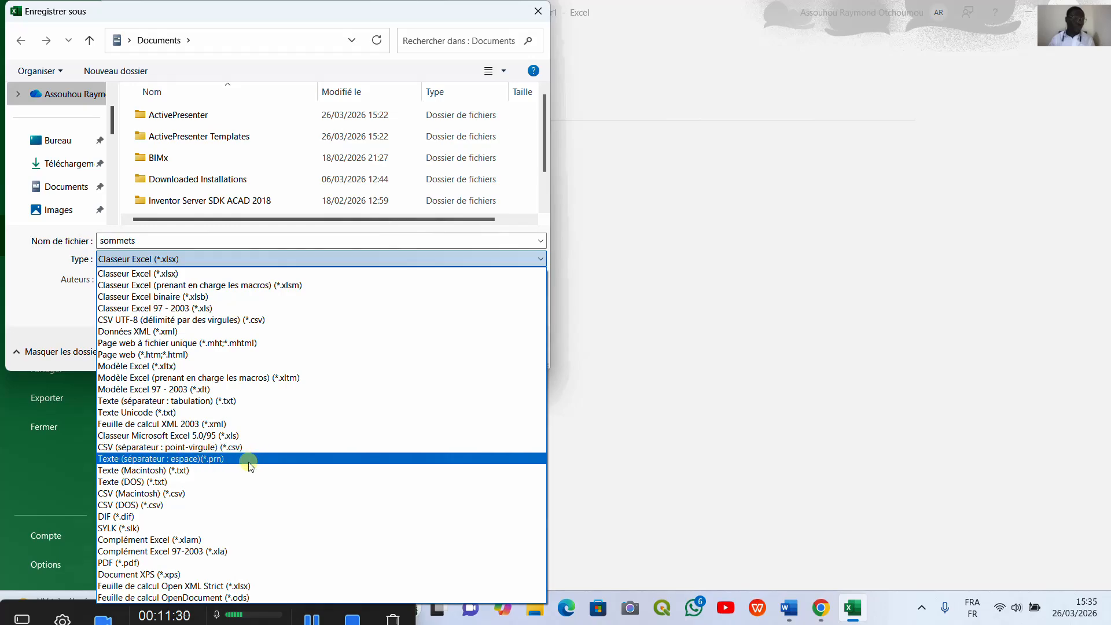
{"action": "left_click", "coordinate": [228, 401]}
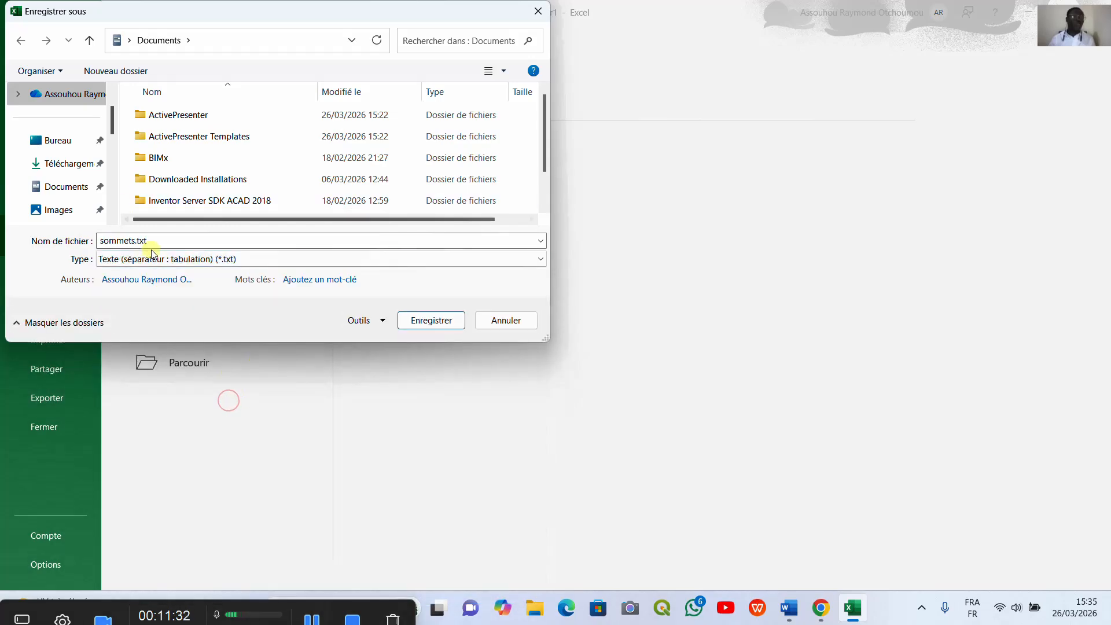
{"action": "left_click", "coordinate": [421, 321]}
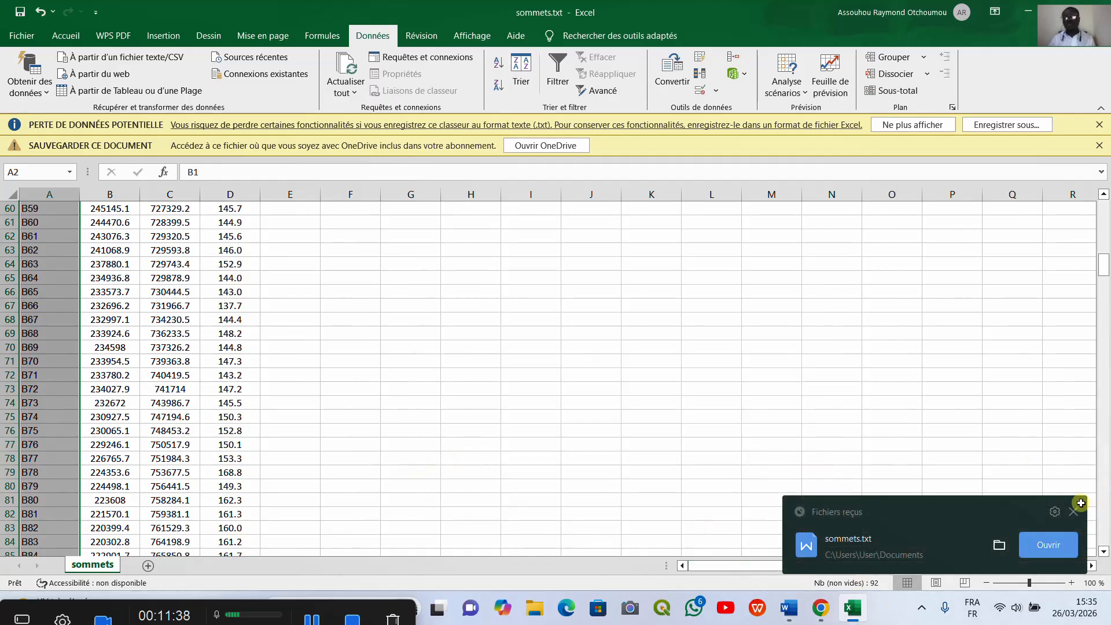
Step: Minimize the open windows and open the formation folder from the desktop
{"action": "left_click", "coordinate": [1075, 513]}
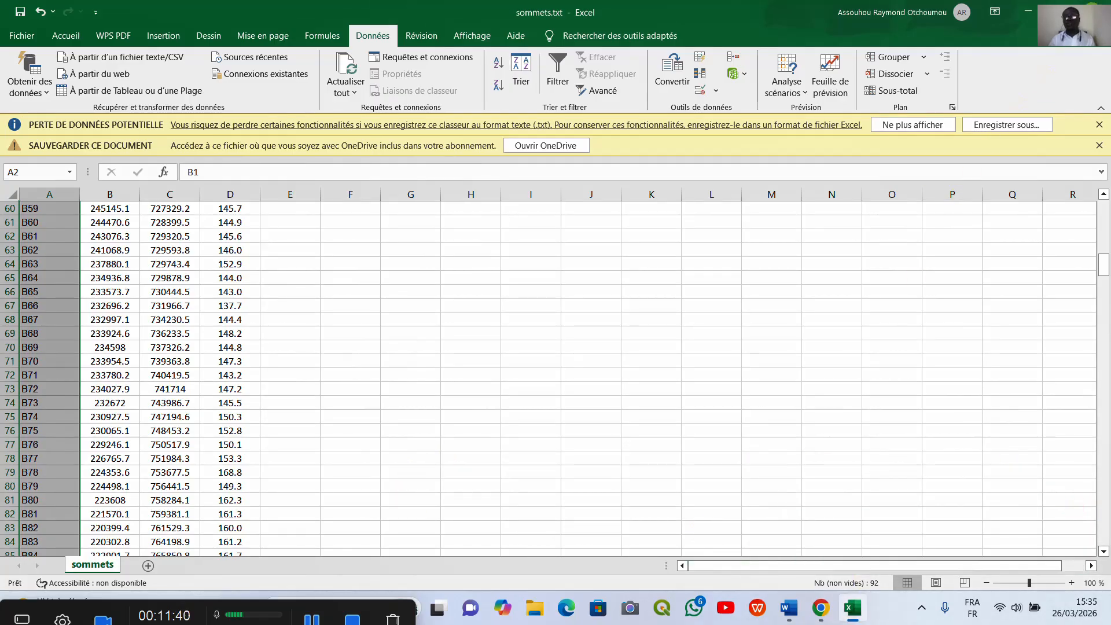
{"action": "left_click", "coordinate": [1093, 8]}
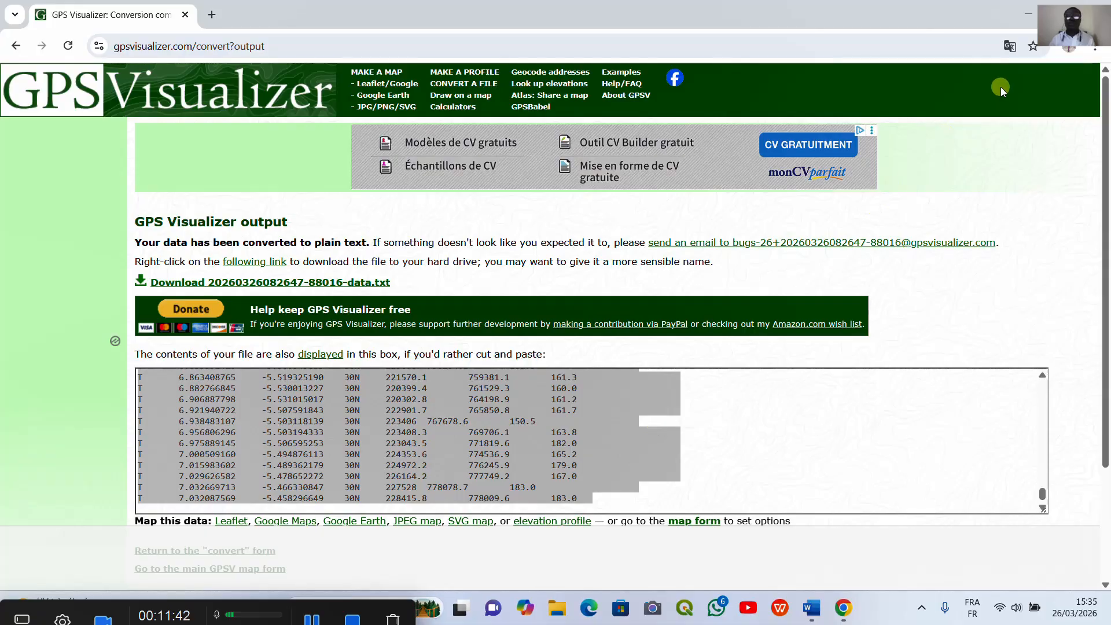
{"action": "left_click", "coordinate": [1028, 13]}
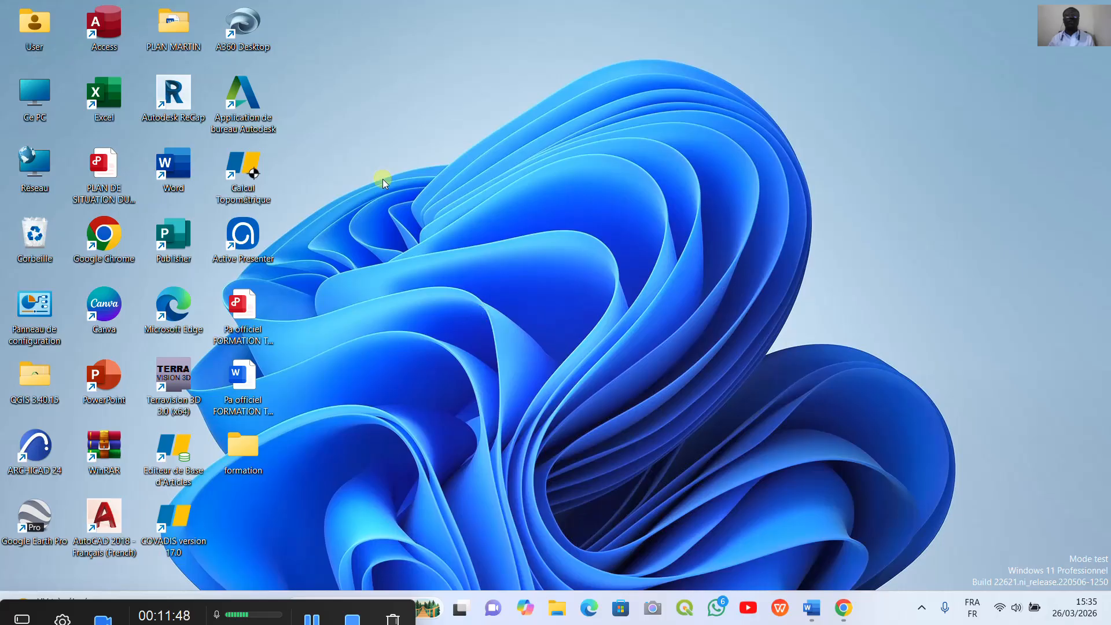
{"action": "double_click", "coordinate": [250, 453]}
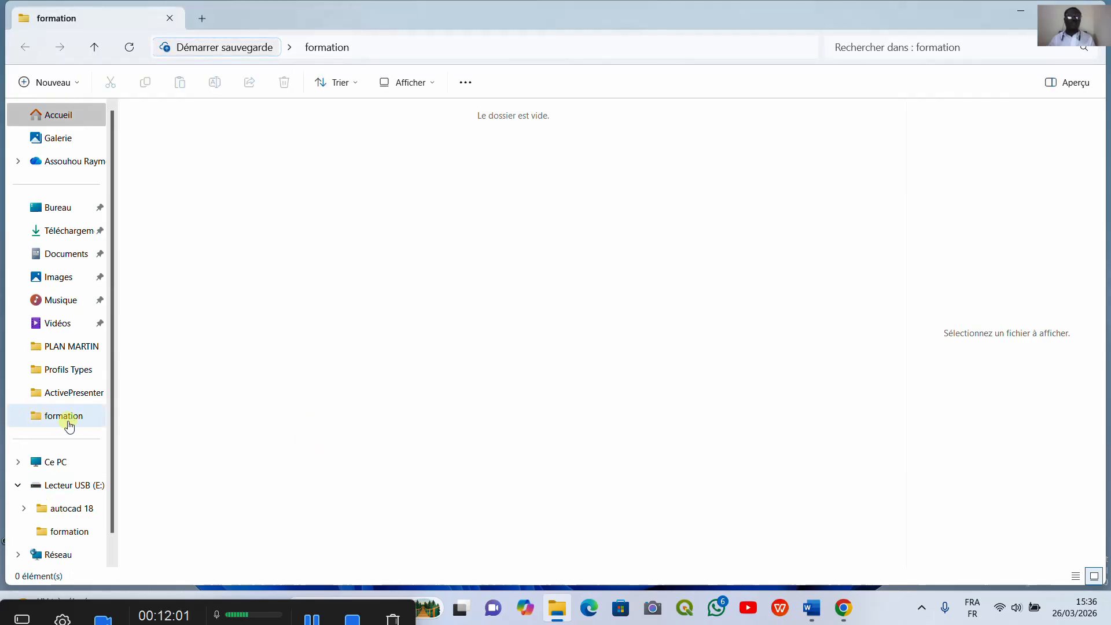
Step: Switch to the Word document of the topography training outline
{"action": "mouse_move", "coordinate": [815, 615]}
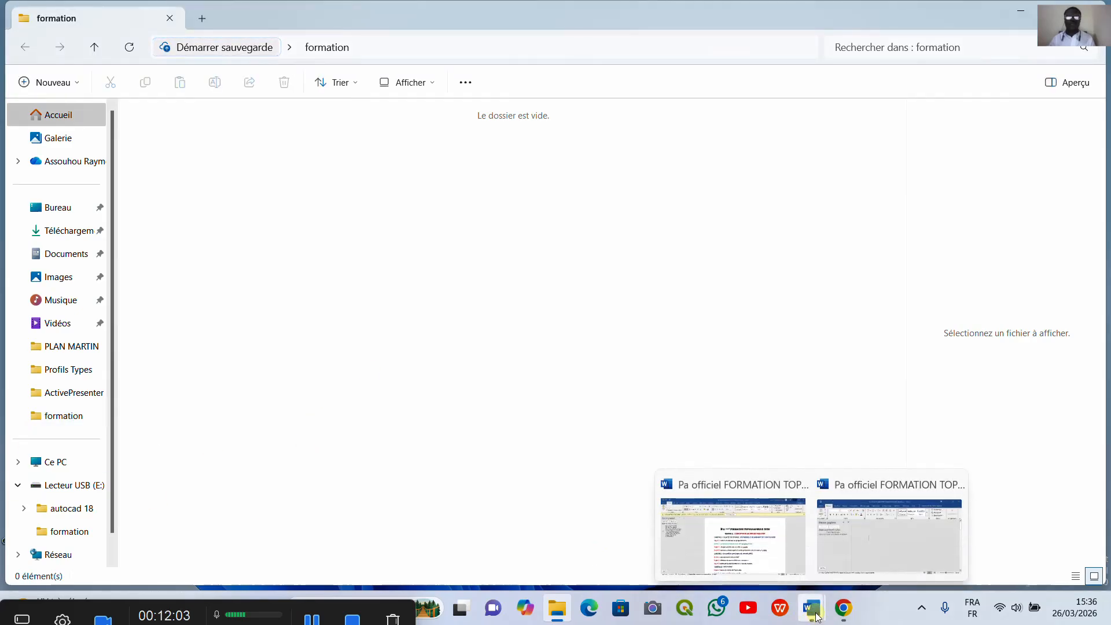
{"action": "left_click", "coordinate": [734, 553]}
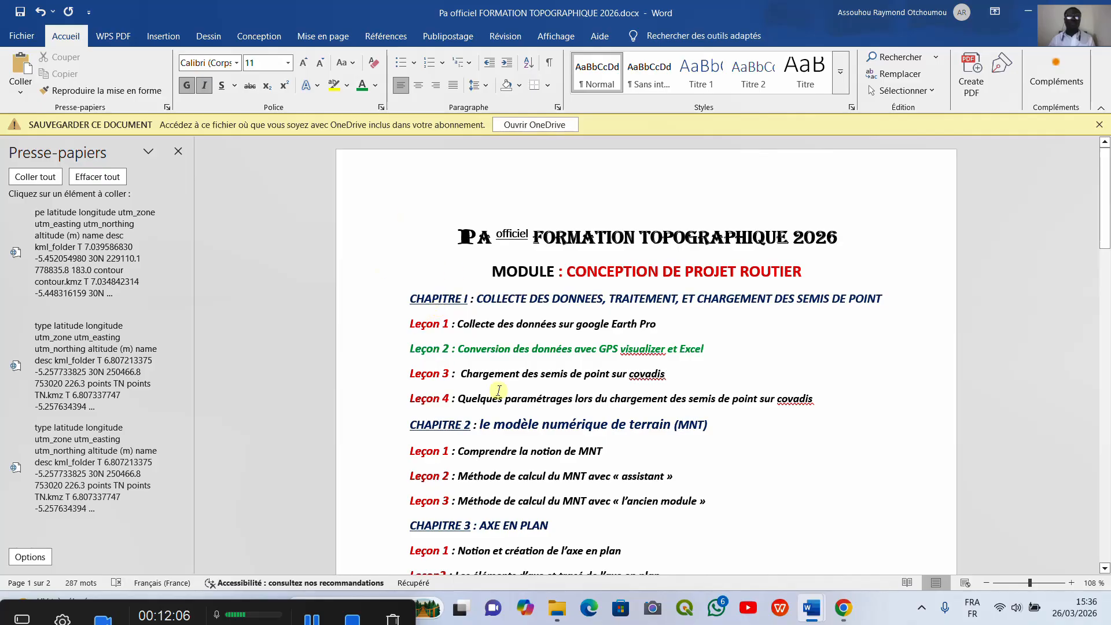